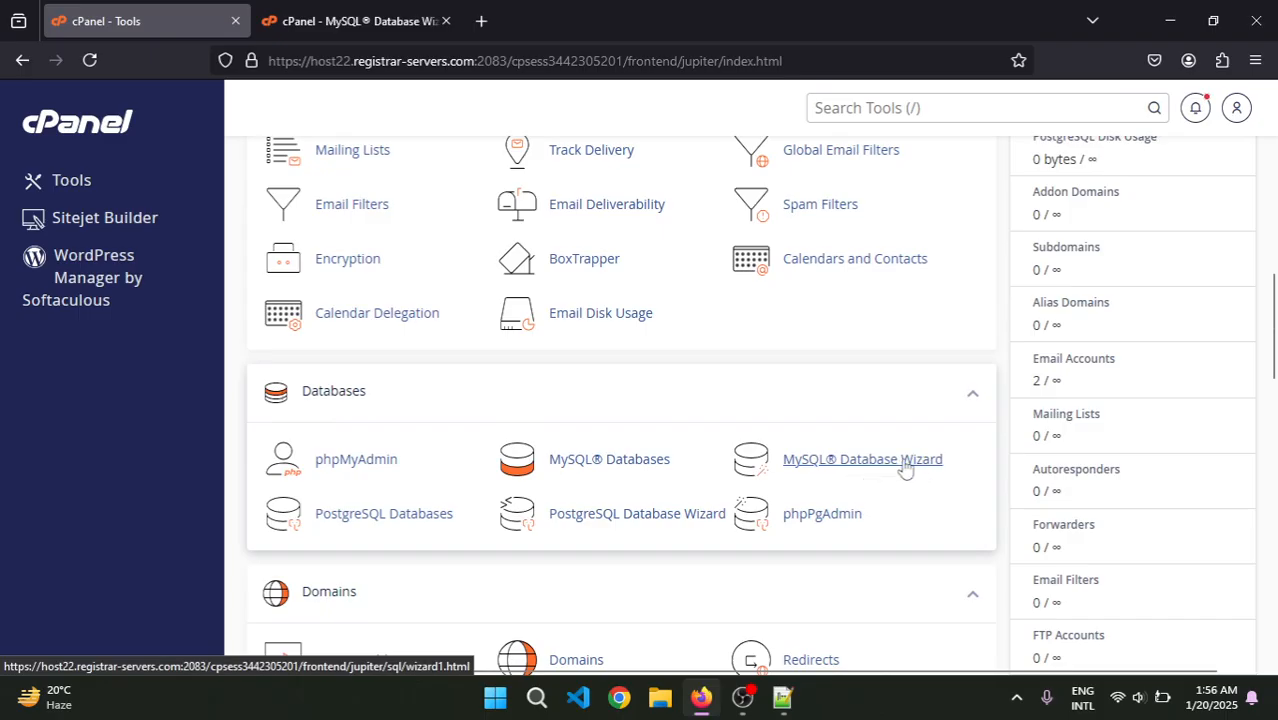
Step: Create a new database named lms_wp, after the codeglim_ prefix, with the MySQL Database Wizard
{"action": "left_click", "coordinate": [905, 469]}
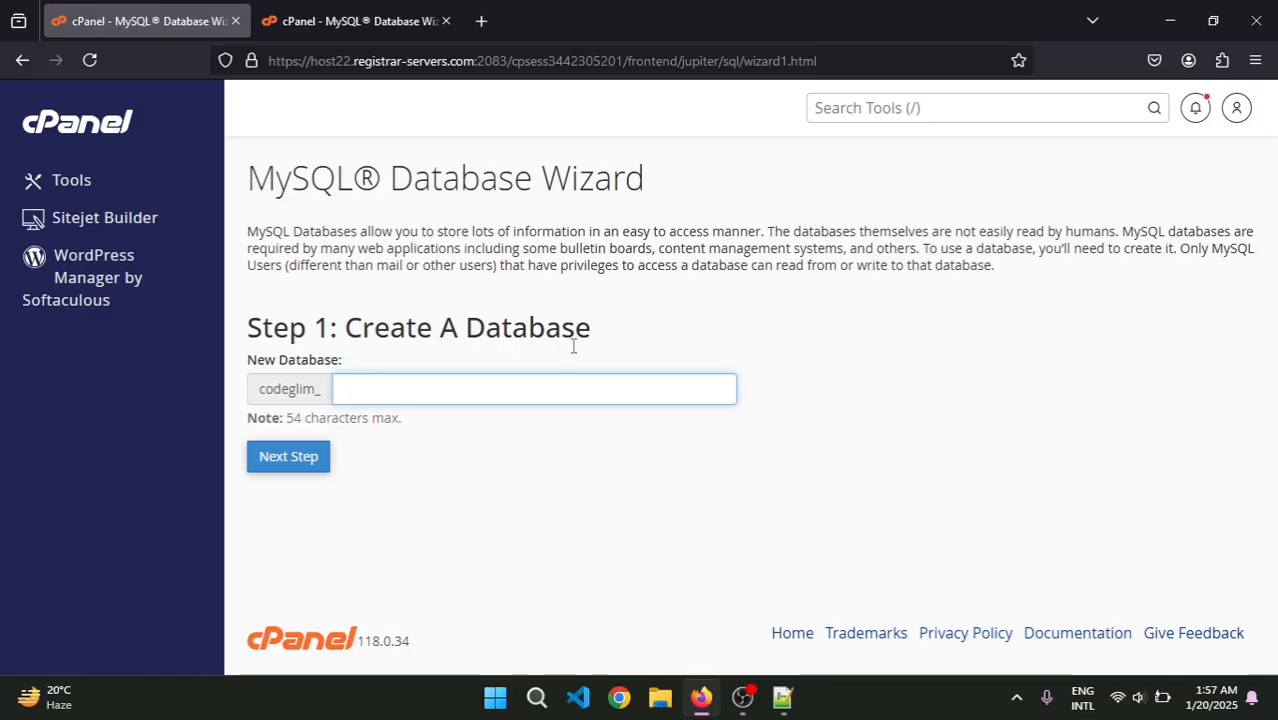
{"action": "left_click", "coordinate": [436, 391]}
{"action": "left_click", "coordinate": [390, 368]}
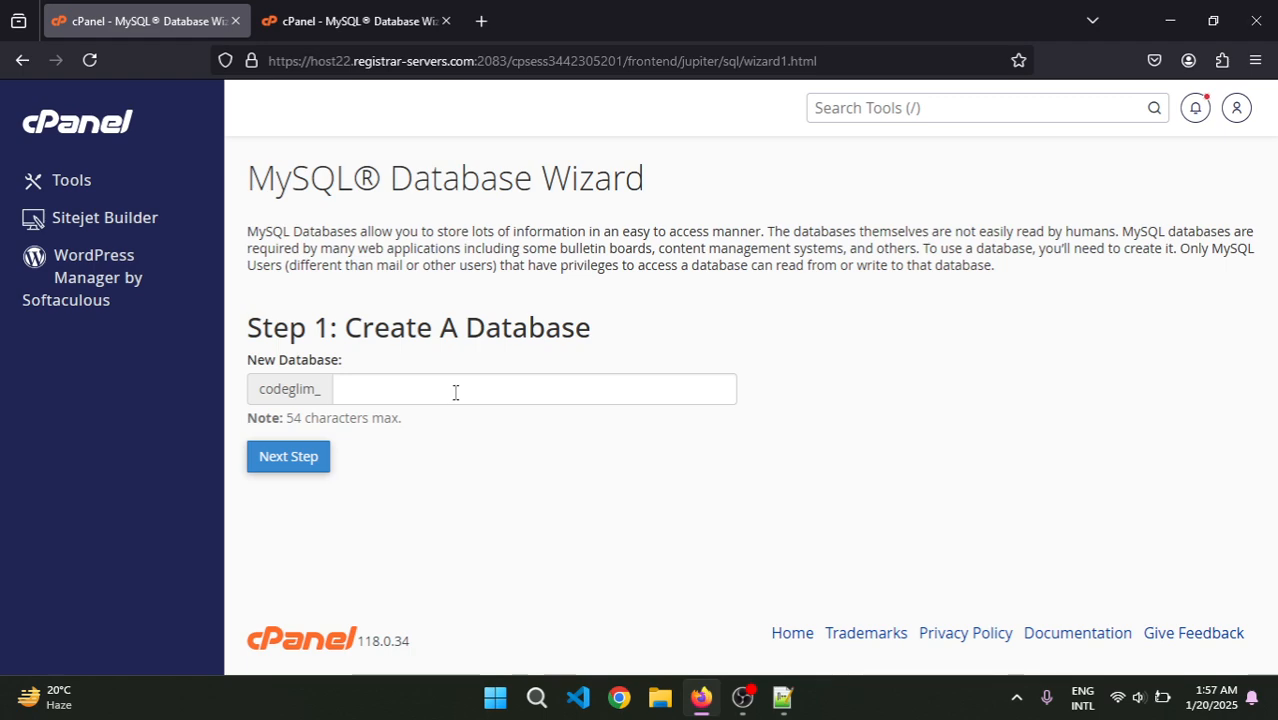
{"action": "left_click", "coordinate": [441, 395]}
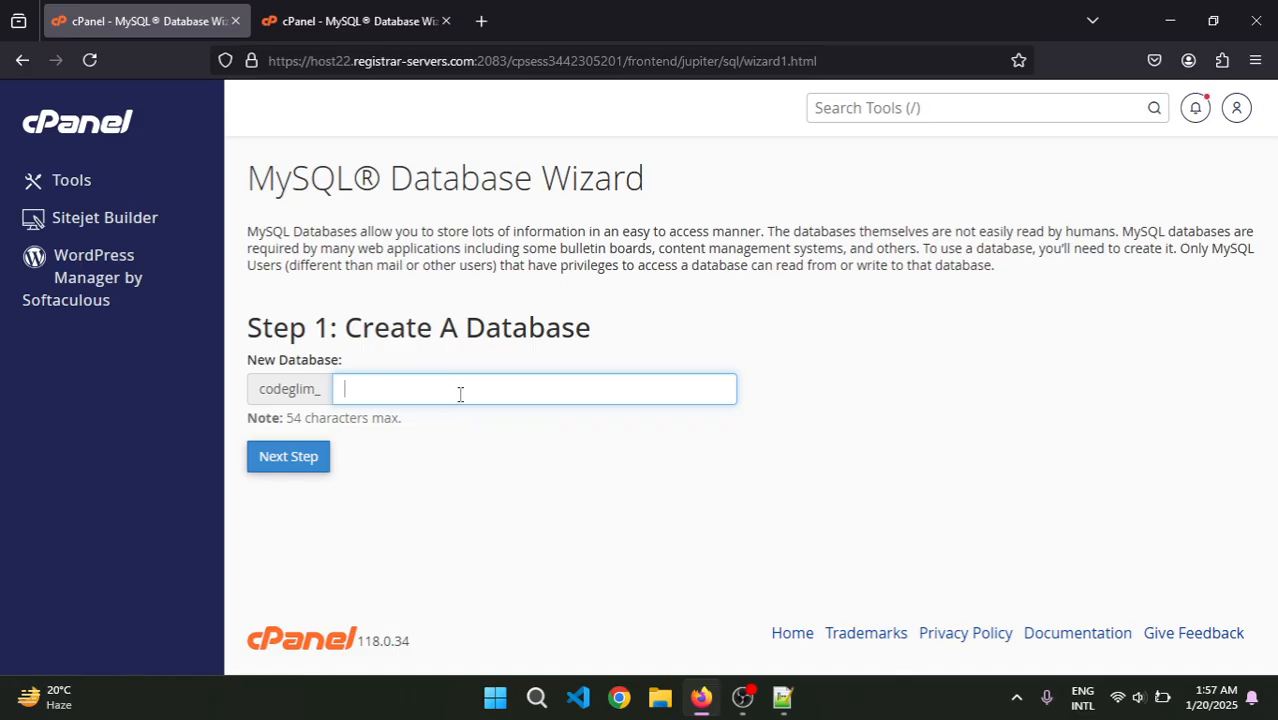
{"action": "left_click", "coordinate": [444, 391]}
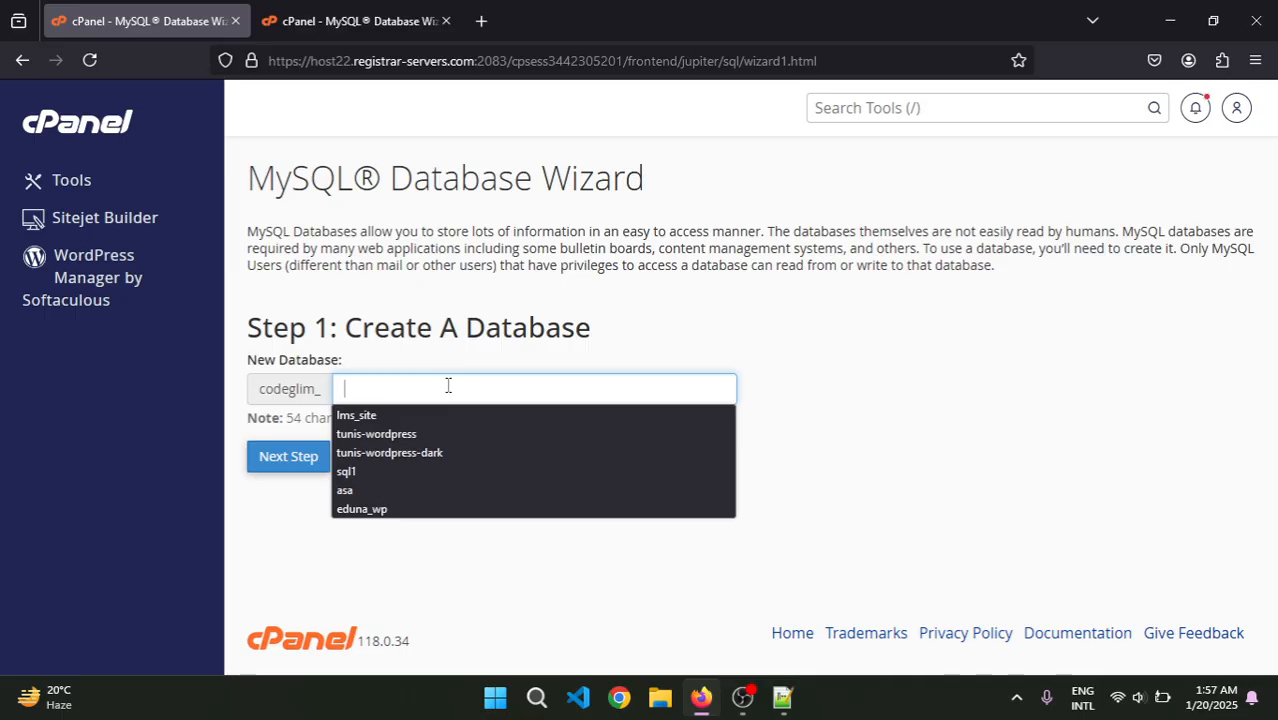
{"action": "type", "text": "l"}
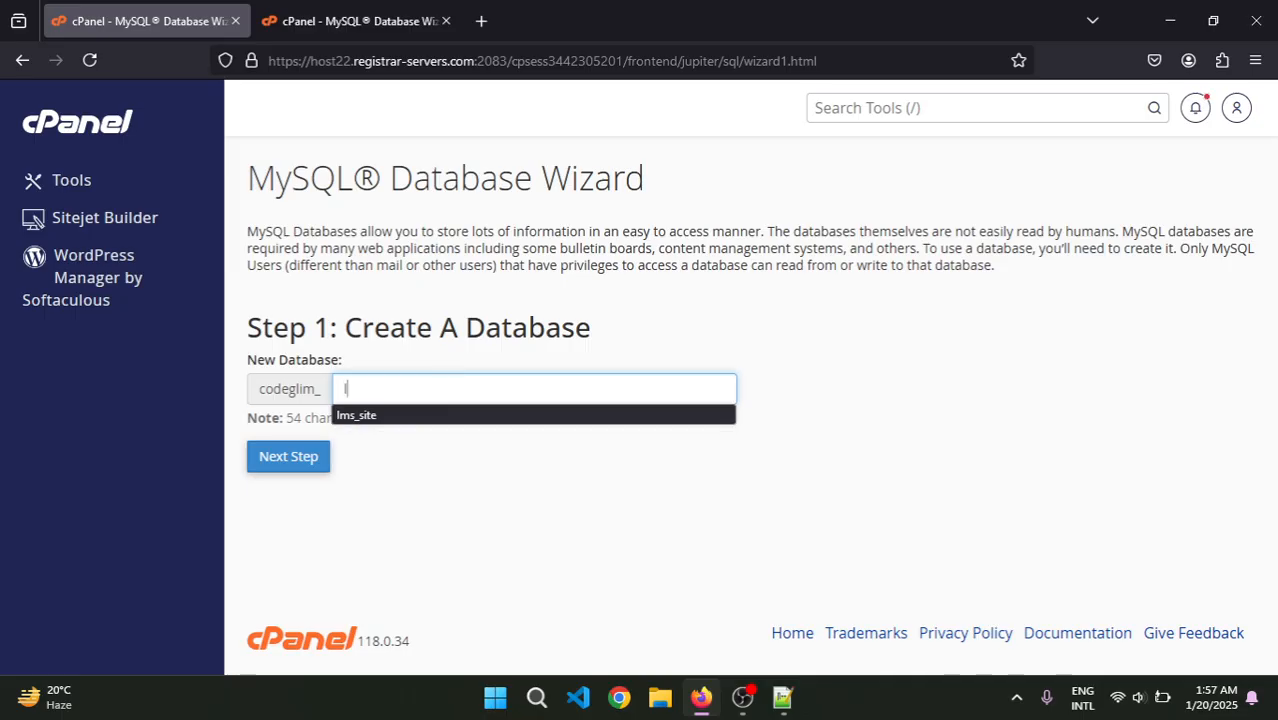
{"action": "type", "text": "ms_web"}
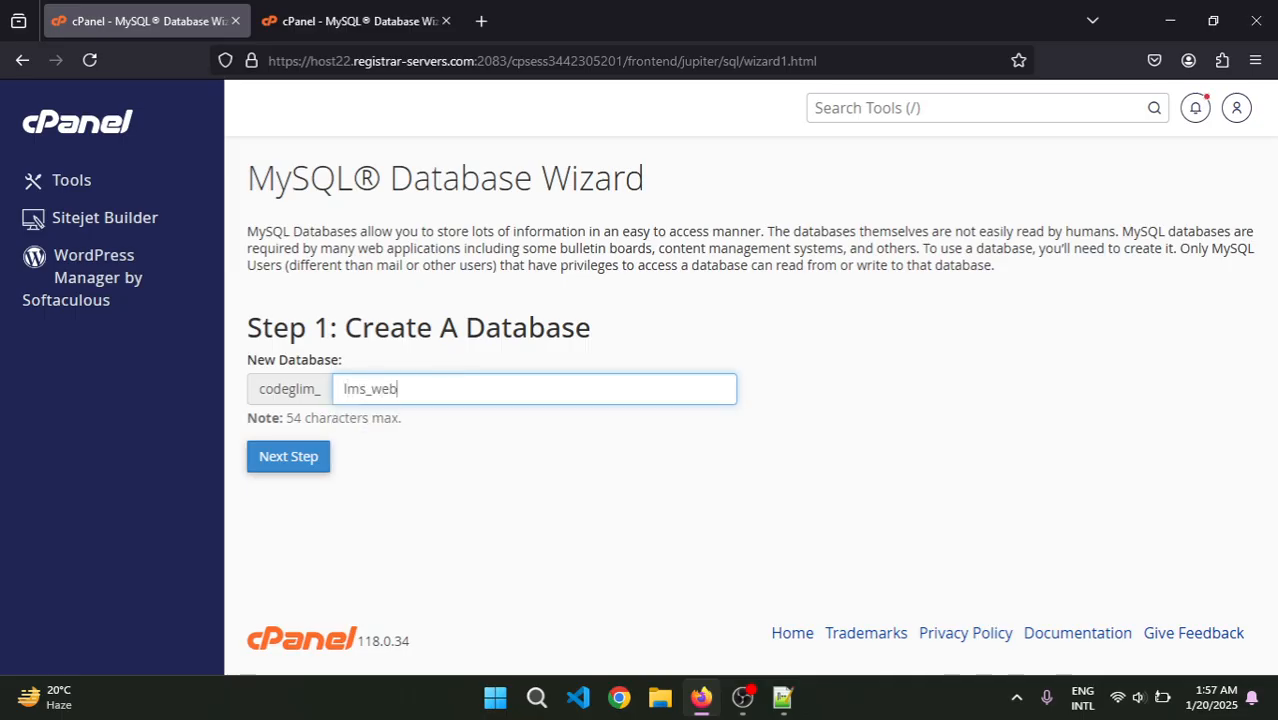
{"action": "left_click_drag", "start_coordinate": [381, 390], "coordinate": [456, 389]}
{"action": "type", "text": "p"}
{"action": "left_click_drag", "start_coordinate": [406, 392], "coordinate": [371, 392]}
{"action": "double_click", "coordinate": [350, 390]}
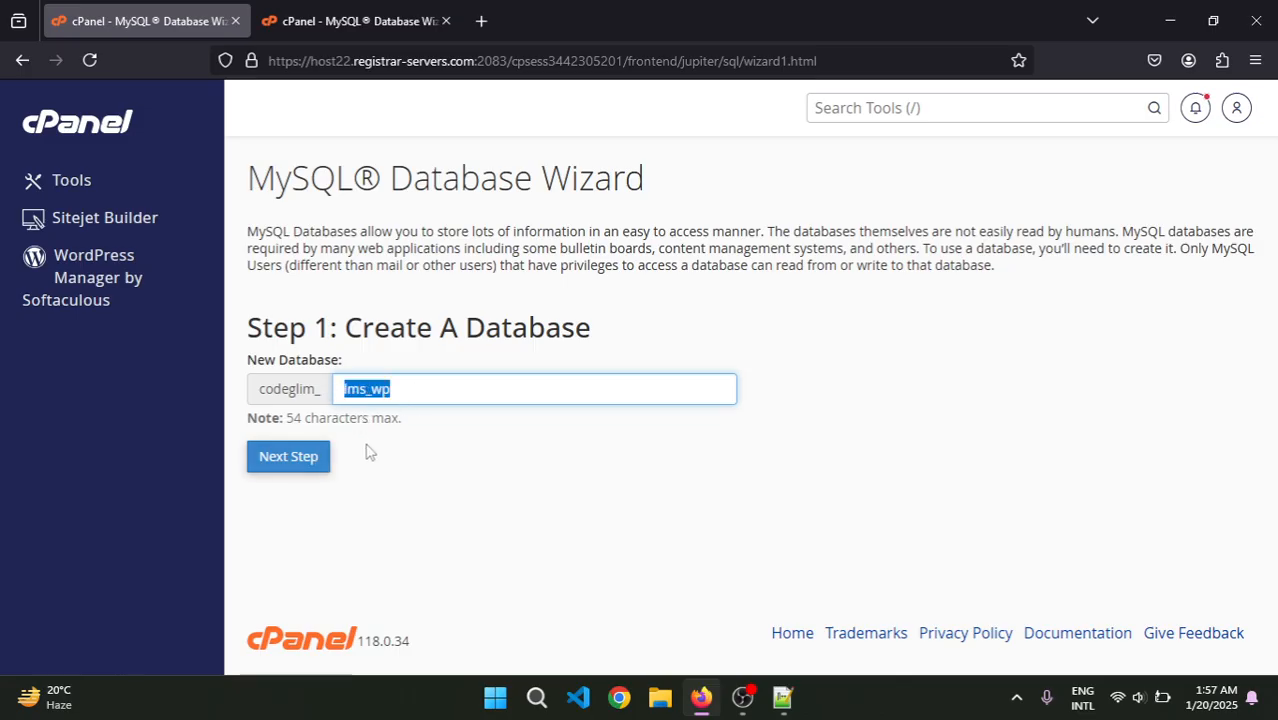
{"action": "left_click", "coordinate": [316, 467]}
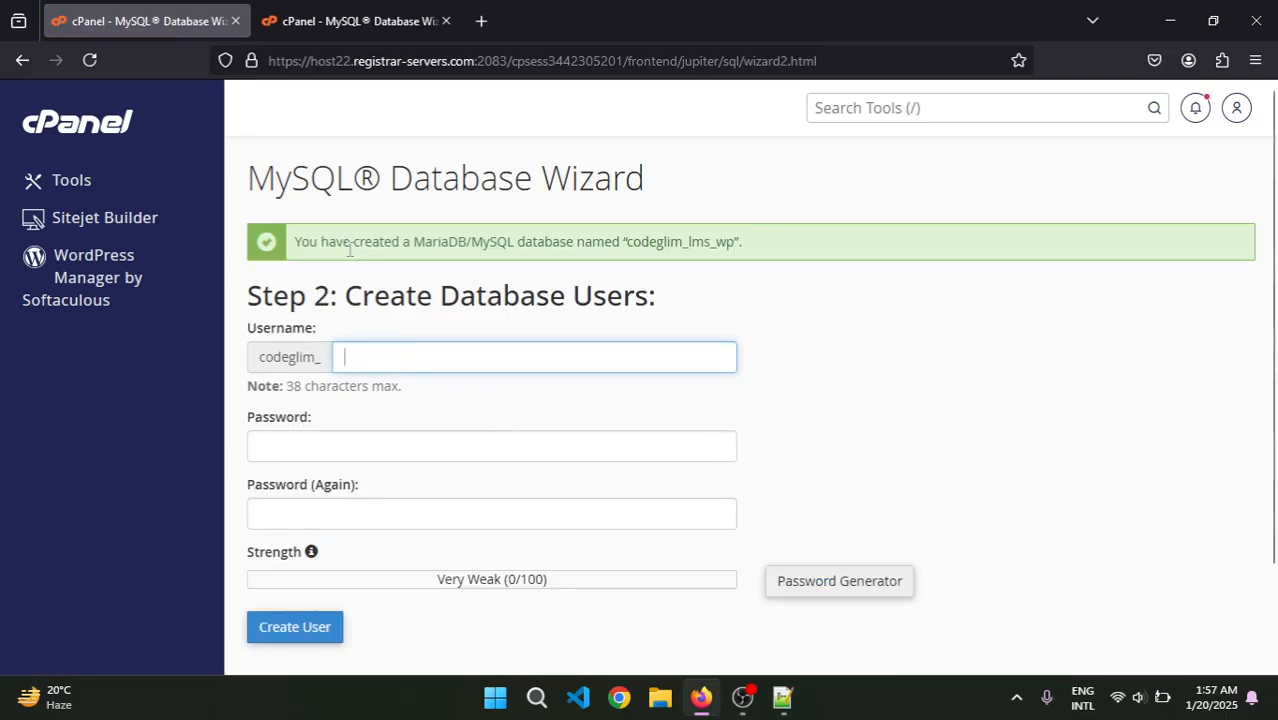
Step: Enter lms_wp as the new database user's username, matching the database name
{"action": "double_click", "coordinate": [667, 243]}
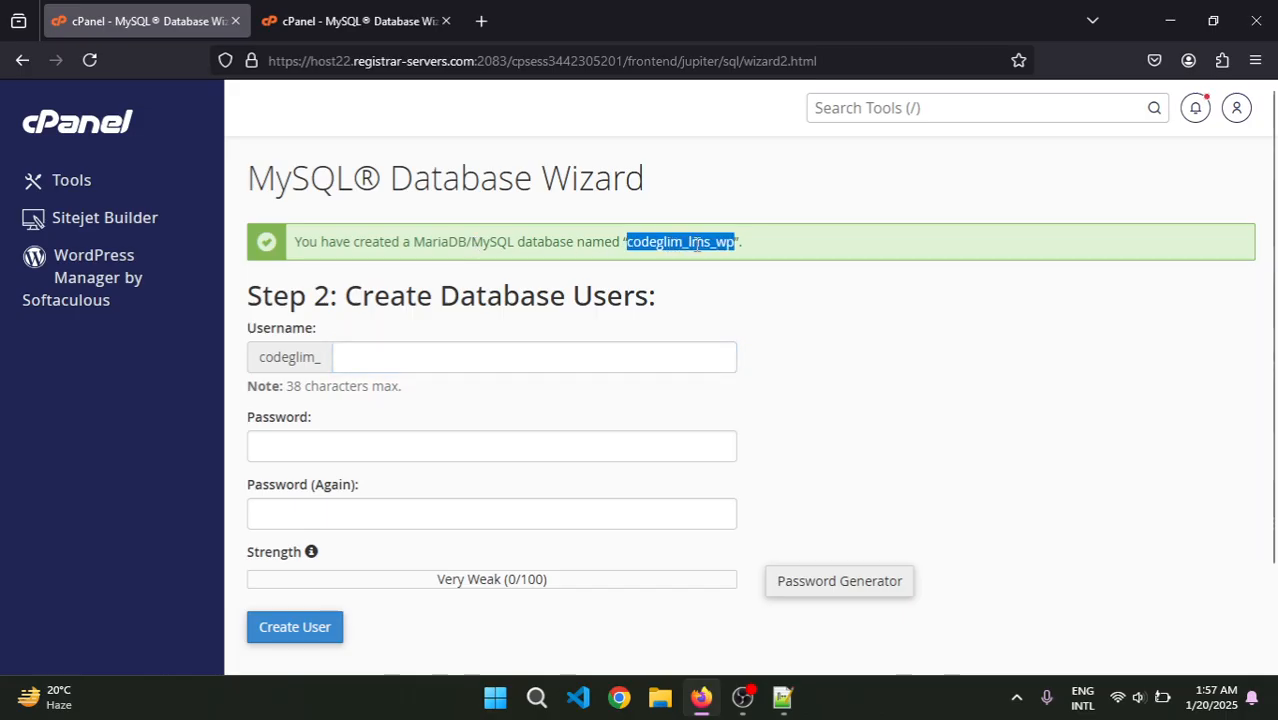
{"action": "left_click", "coordinate": [400, 363]}
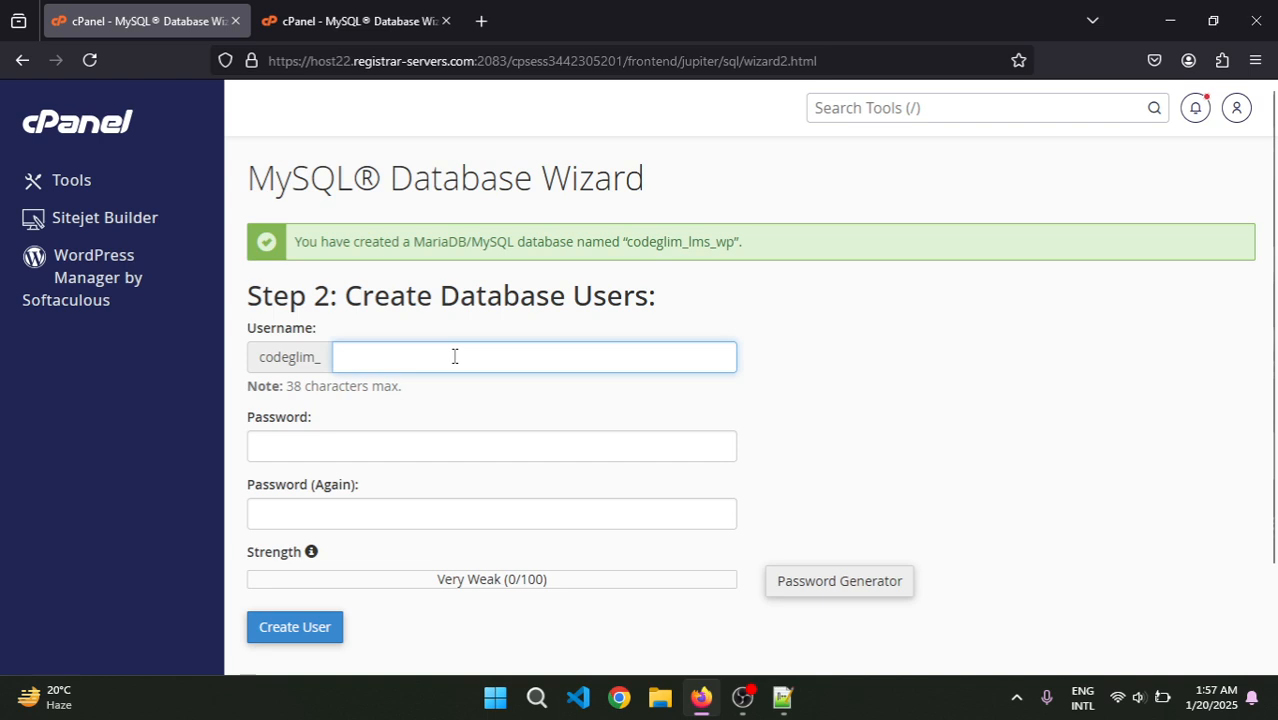
{"action": "type", "text": "l"}
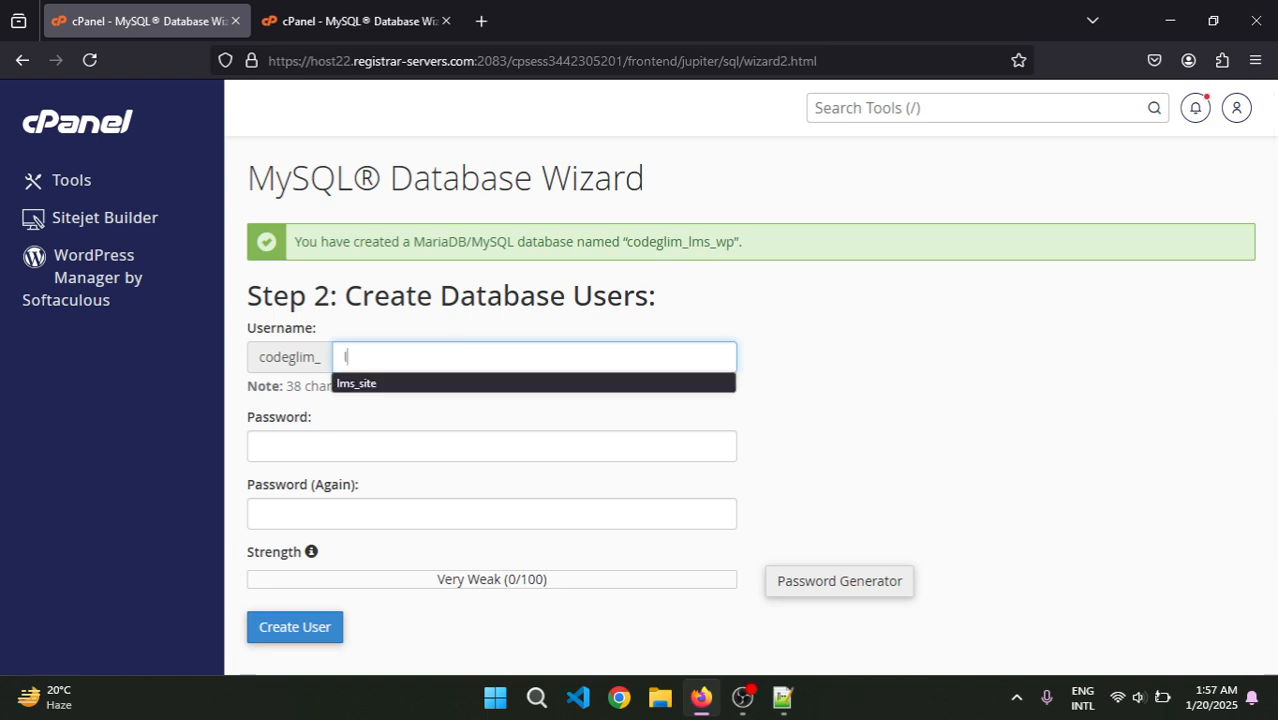
{"action": "type", "text": "ms_wp"}
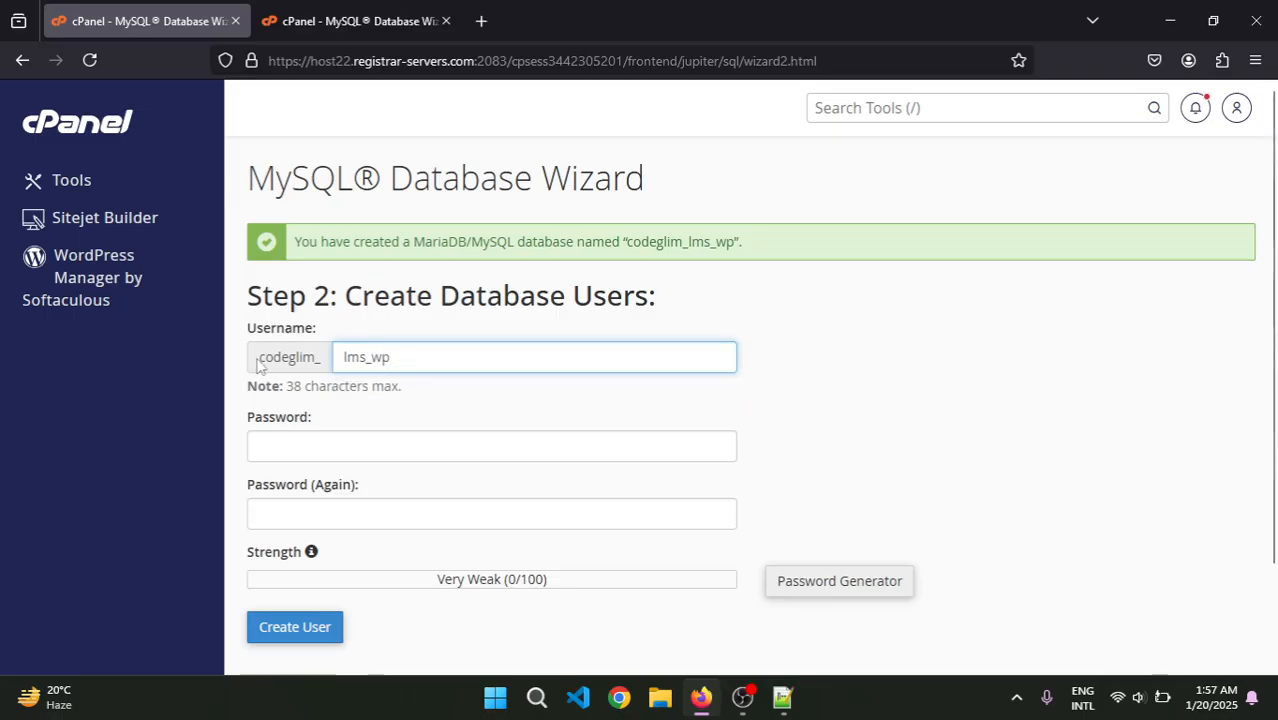
{"action": "left_click_drag", "start_coordinate": [258, 366], "coordinate": [368, 362]}
{"action": "left_click", "coordinate": [412, 362]}
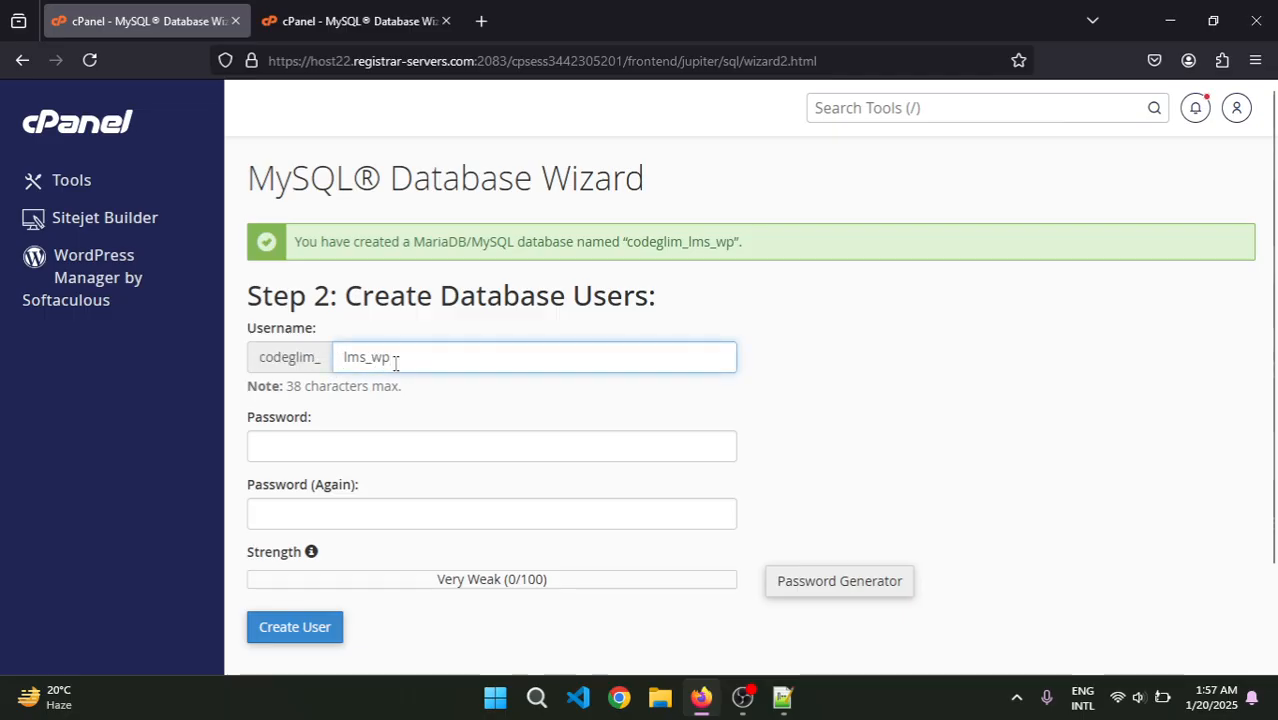
{"action": "left_click", "coordinate": [368, 358]}
Step: Generate a new random password for the database user and confirm that it has been copied to a safe place
{"action": "left_click", "coordinate": [378, 435]}
{"action": "left_click", "coordinate": [450, 456]}
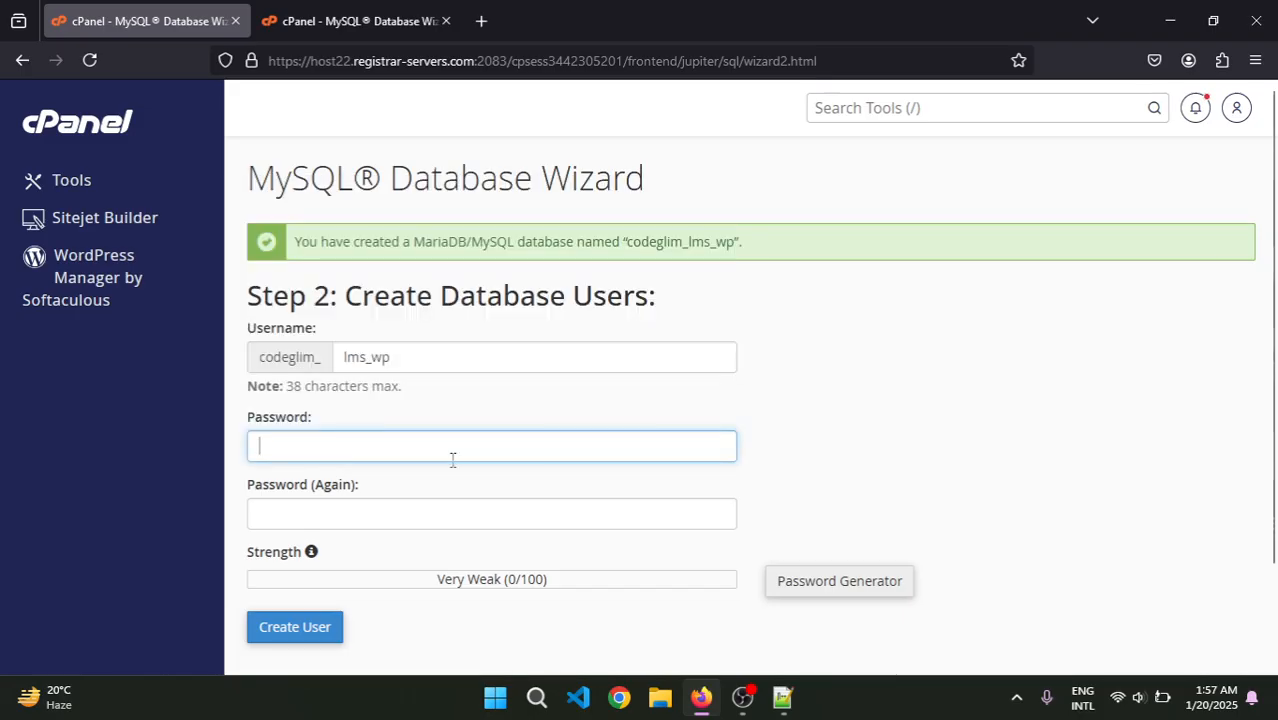
{"action": "left_click", "coordinate": [877, 588]}
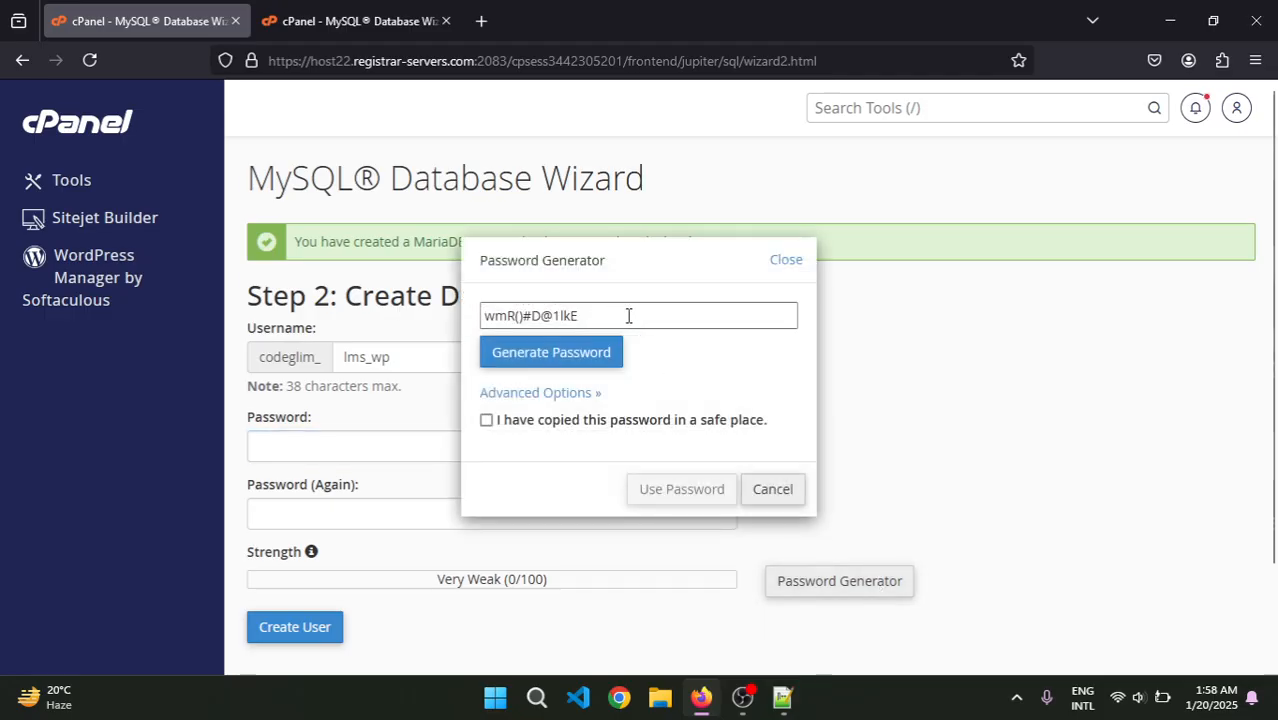
{"action": "left_click_drag", "start_coordinate": [628, 316], "coordinate": [432, 314]}
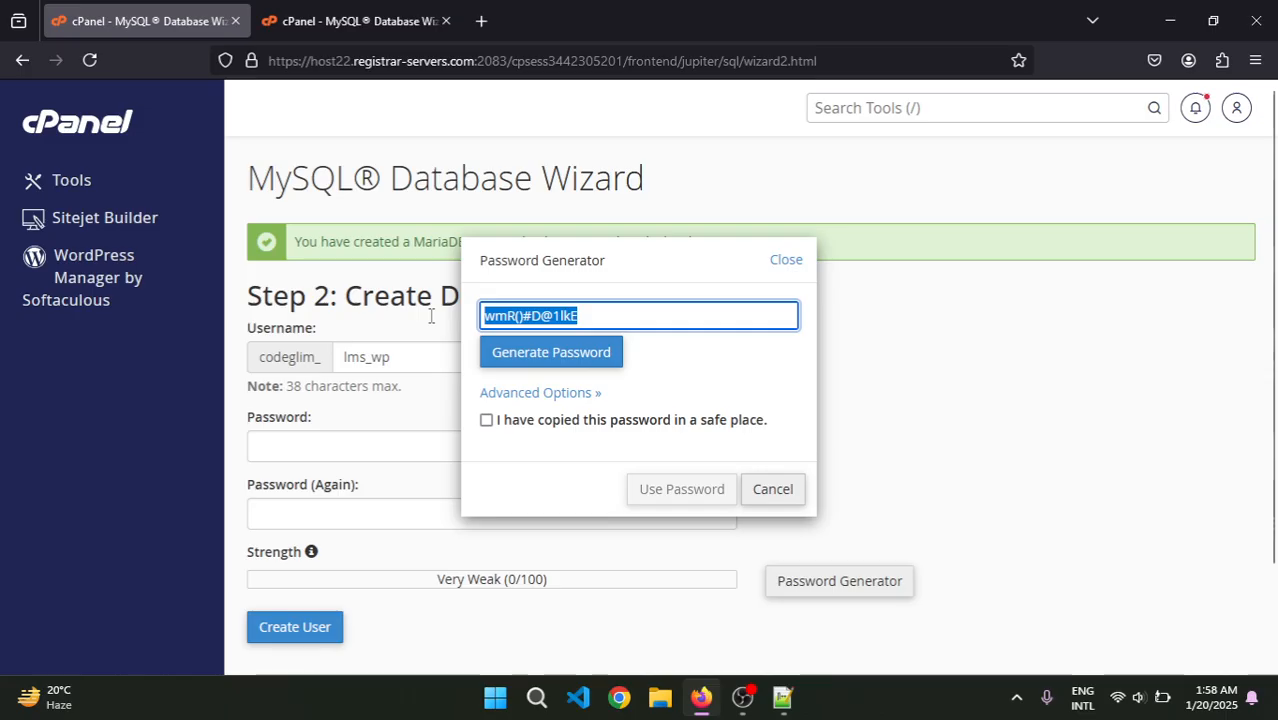
{"action": "left_click", "coordinate": [588, 358]}
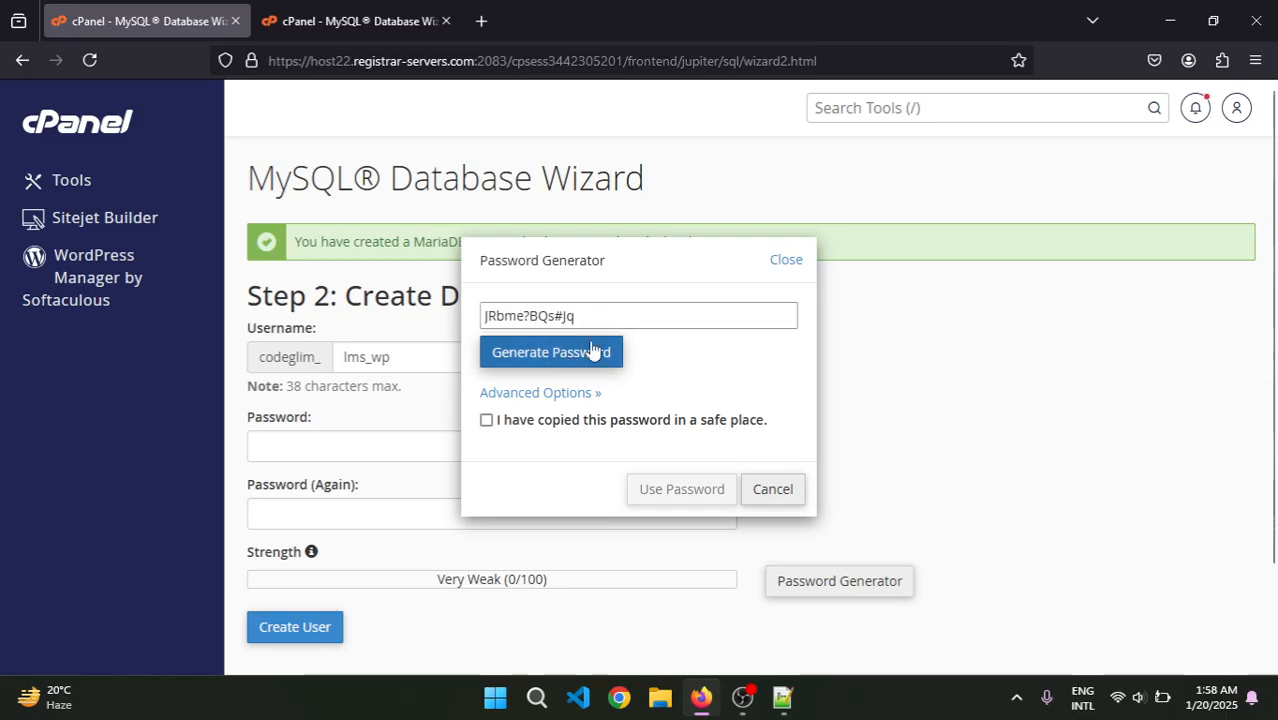
{"action": "left_click_drag", "start_coordinate": [615, 313], "coordinate": [432, 315]}
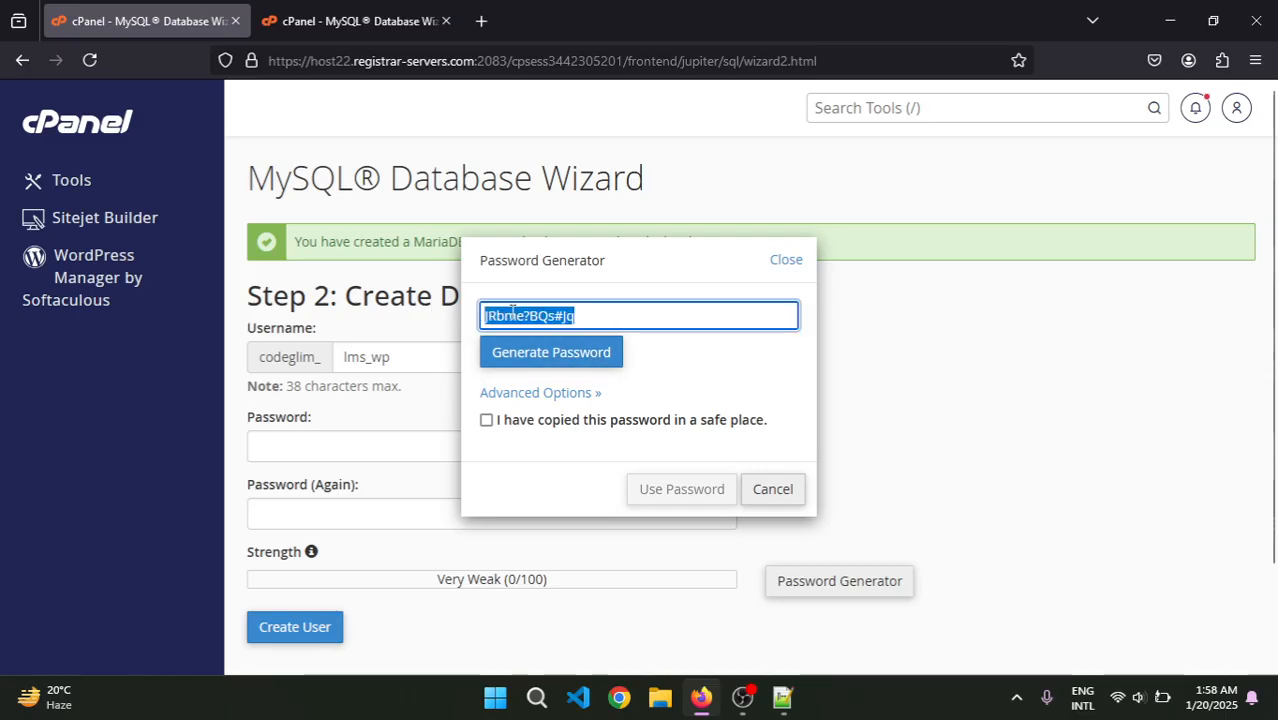
{"action": "left_click", "coordinate": [588, 424]}
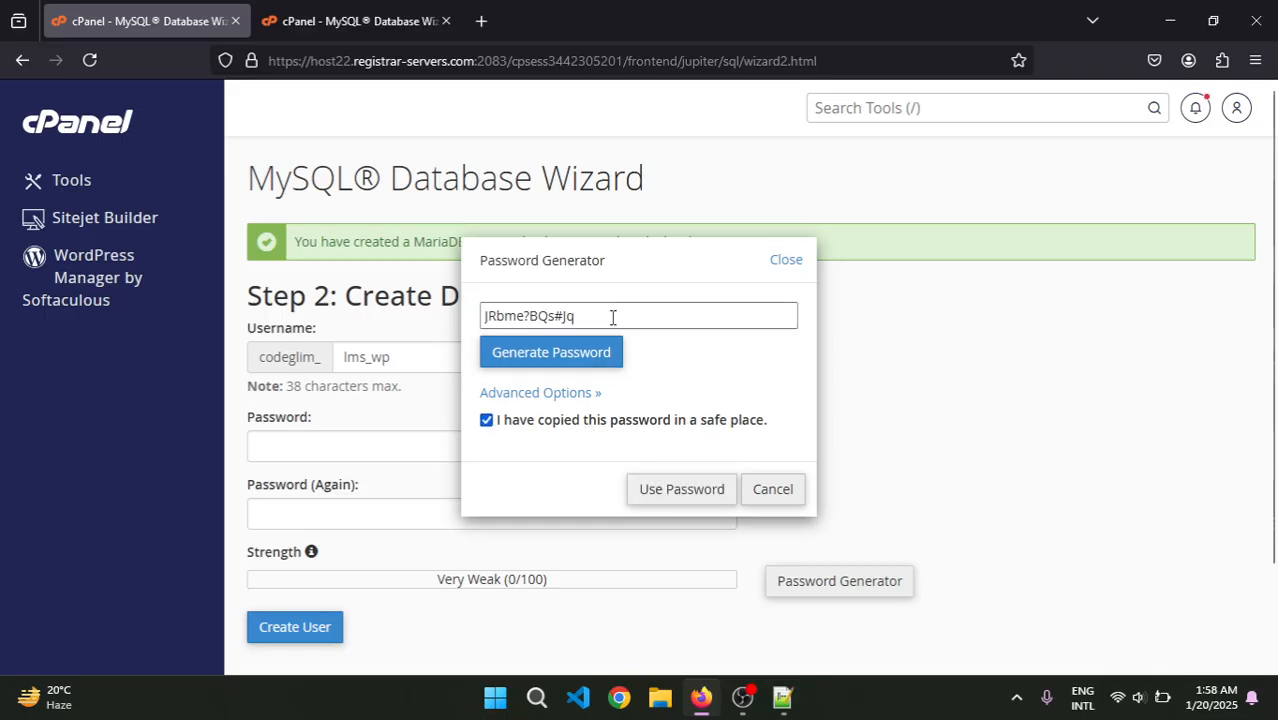
Step: Copy the generated password and paste it into the blank document in Notepad++
{"action": "left_click_drag", "start_coordinate": [613, 317], "coordinate": [400, 322]}
{"action": "right_click", "coordinate": [551, 314]}
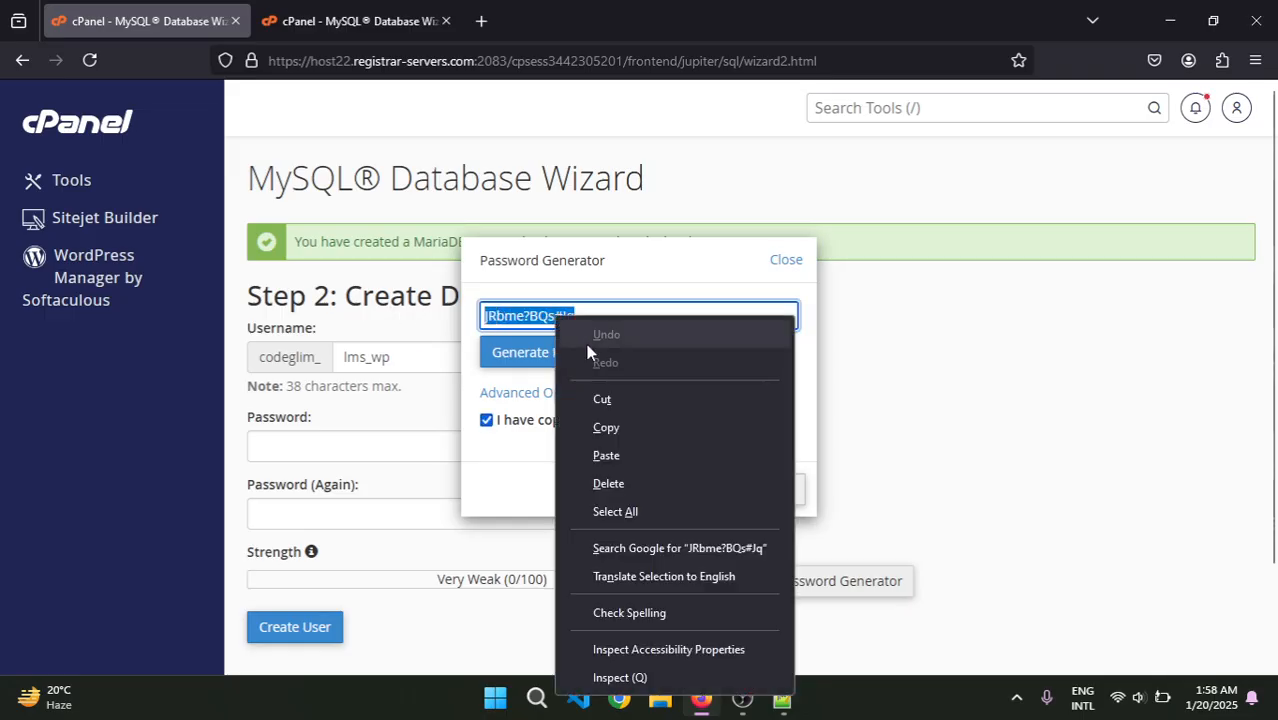
{"action": "left_click", "coordinate": [613, 429]}
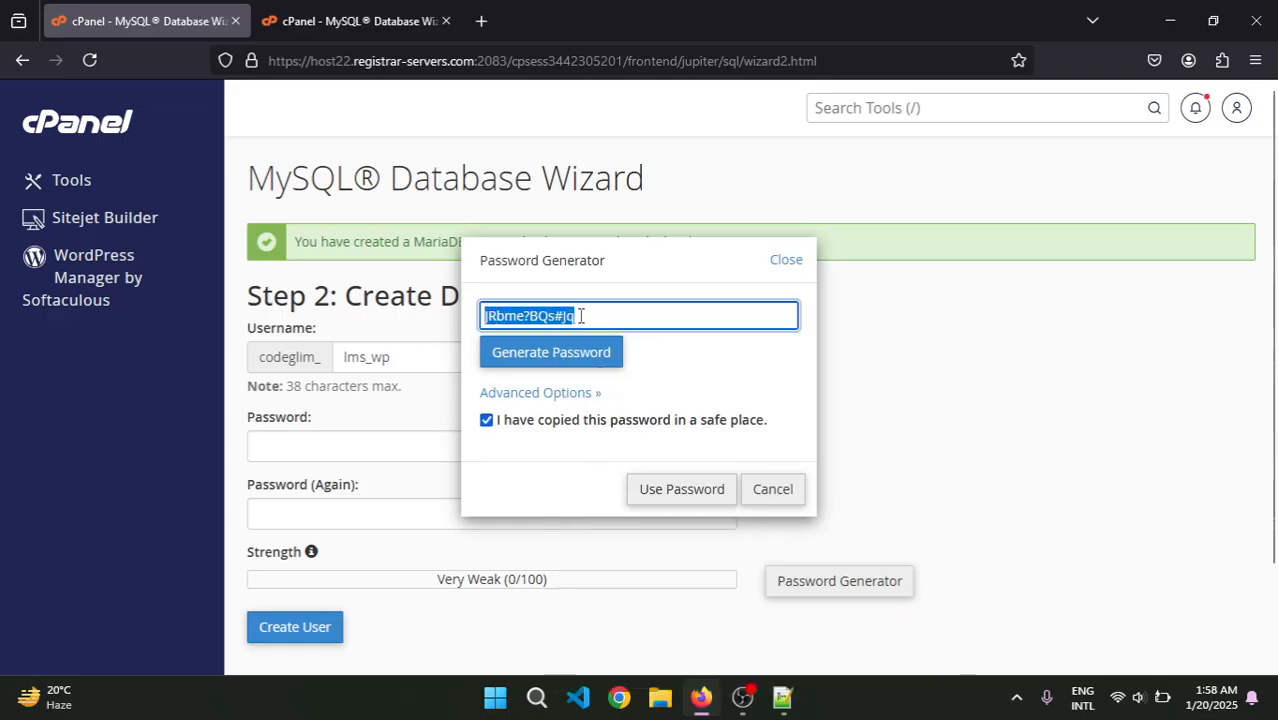
{"action": "left_click", "coordinate": [673, 345]}
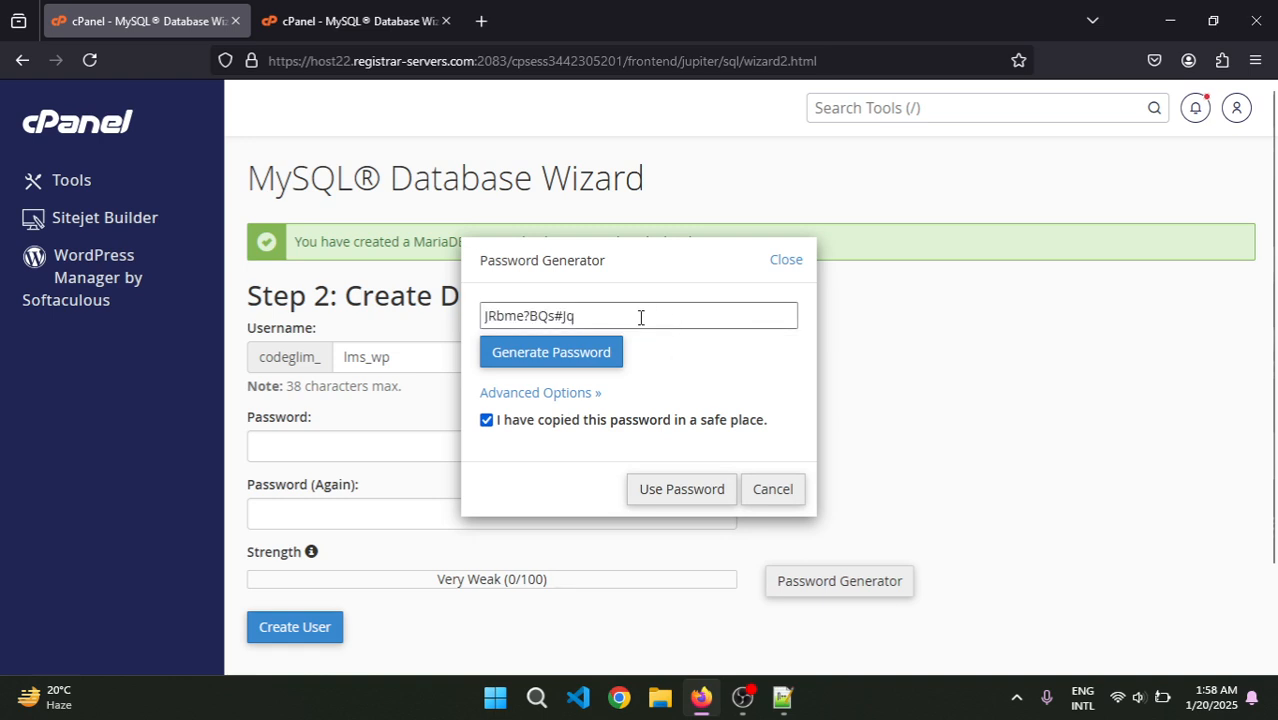
{"action": "left_click_drag", "start_coordinate": [640, 317], "coordinate": [459, 316]}
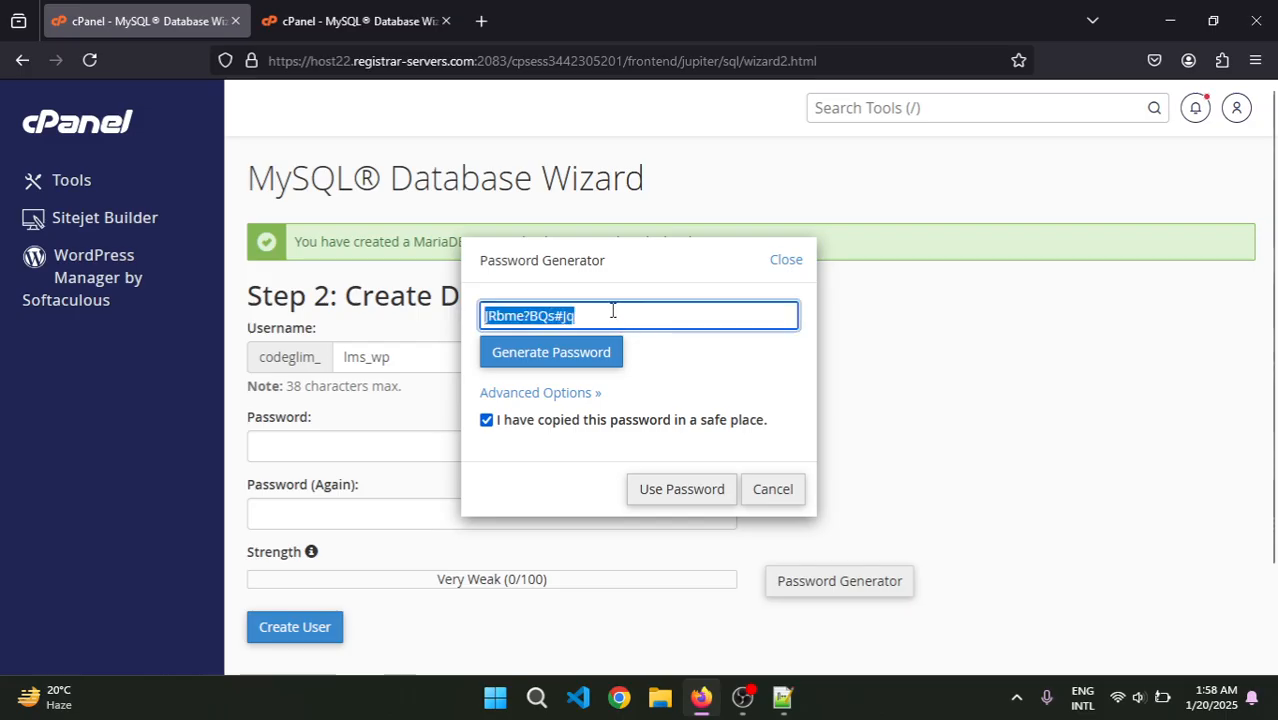
{"action": "right_click", "coordinate": [612, 311]}
{"action": "left_click", "coordinate": [668, 422]}
{"action": "right_click", "coordinate": [631, 316]}
{"action": "left_click", "coordinate": [672, 425]}
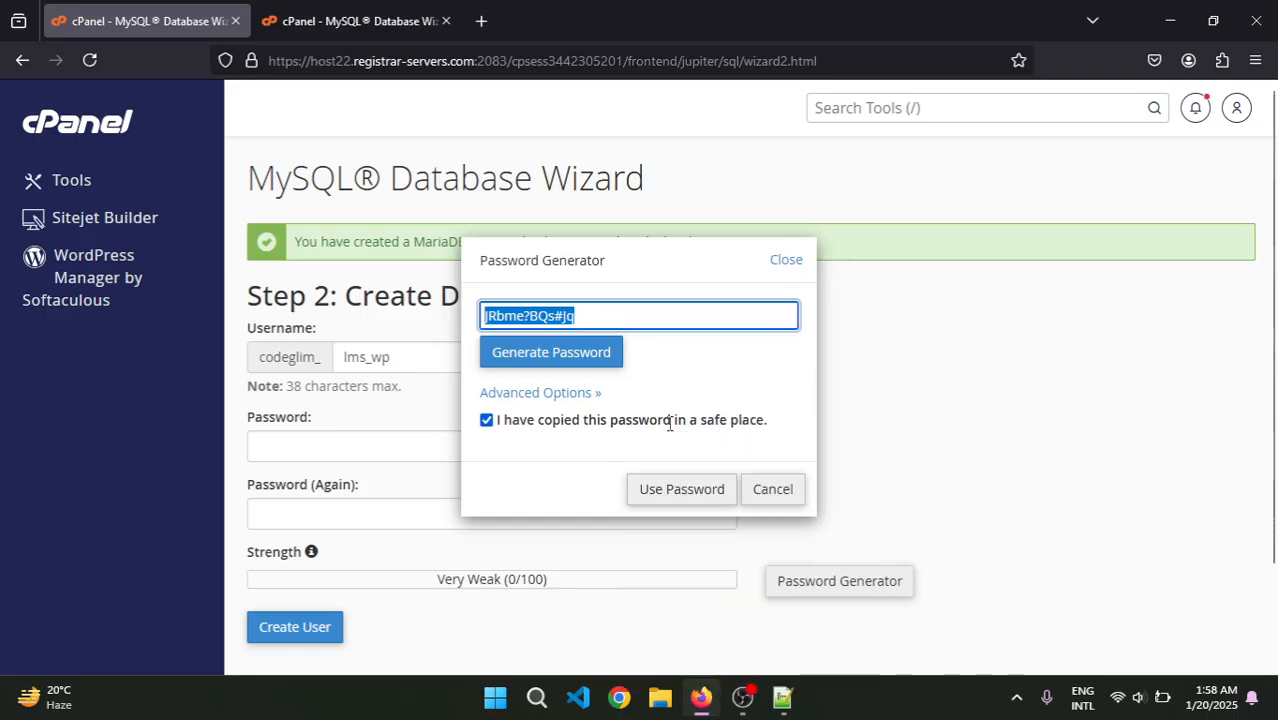
{"action": "left_click", "coordinate": [783, 697]}
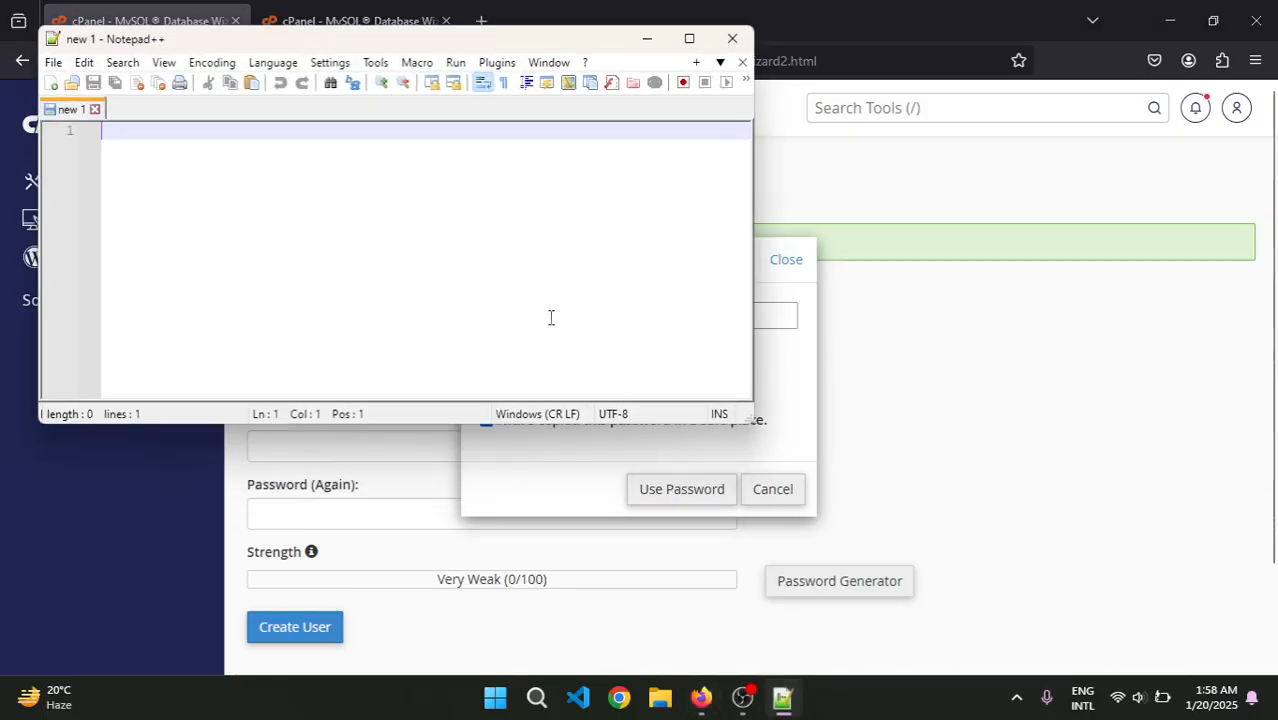
{"action": "key", "text": "ctrl+v"}
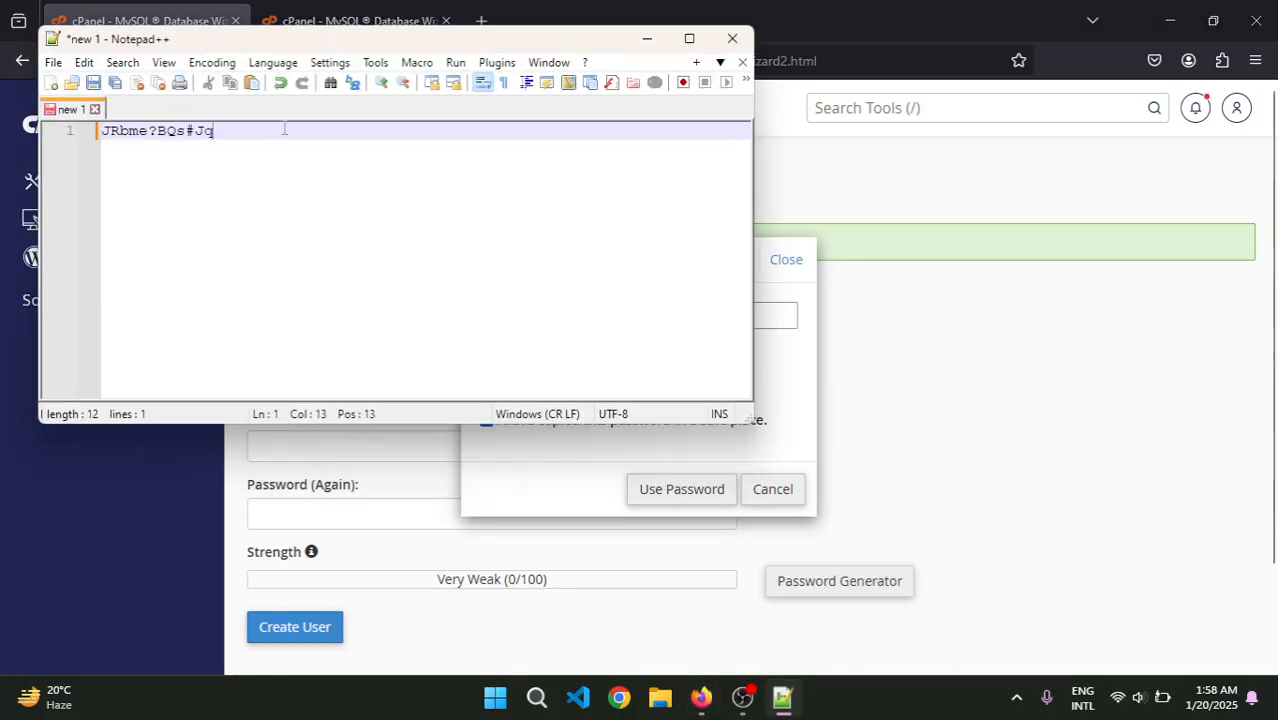
Step: Back in cPanel, fill both password fields with the generated password, create the database user, and decline the browser's saved-password update
{"action": "left_click", "coordinate": [797, 371]}
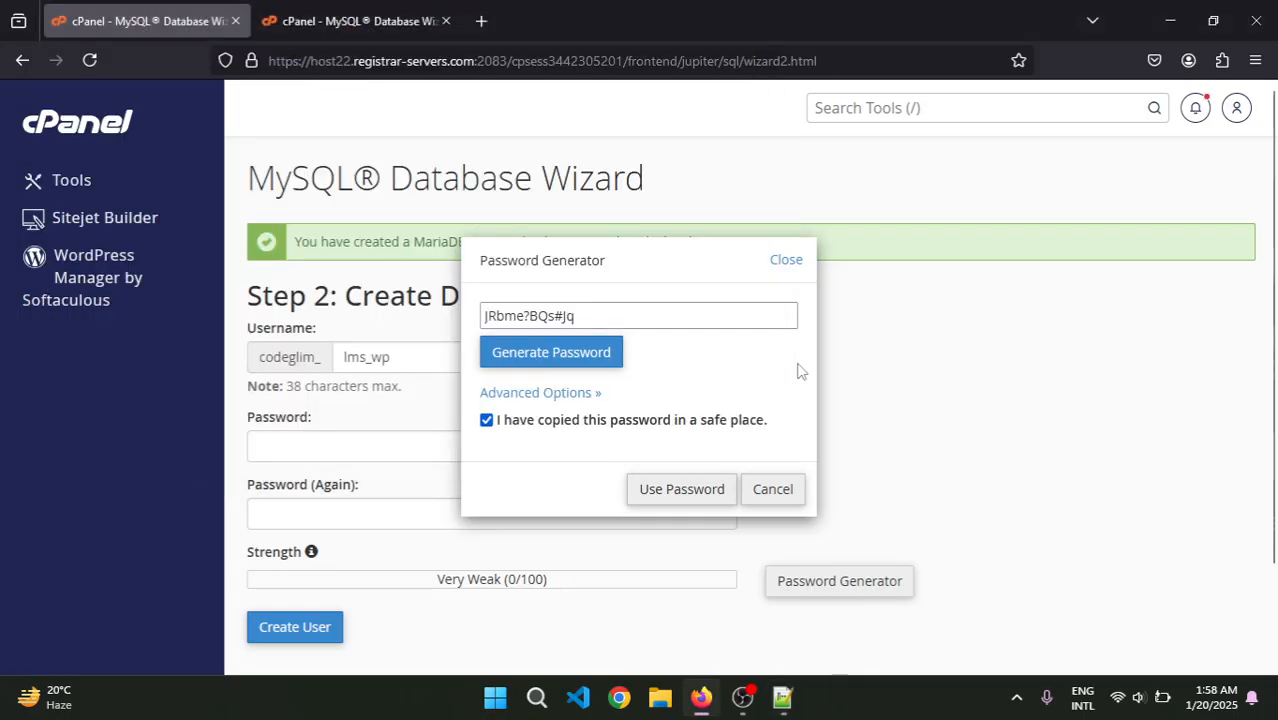
{"action": "left_click", "coordinate": [705, 500]}
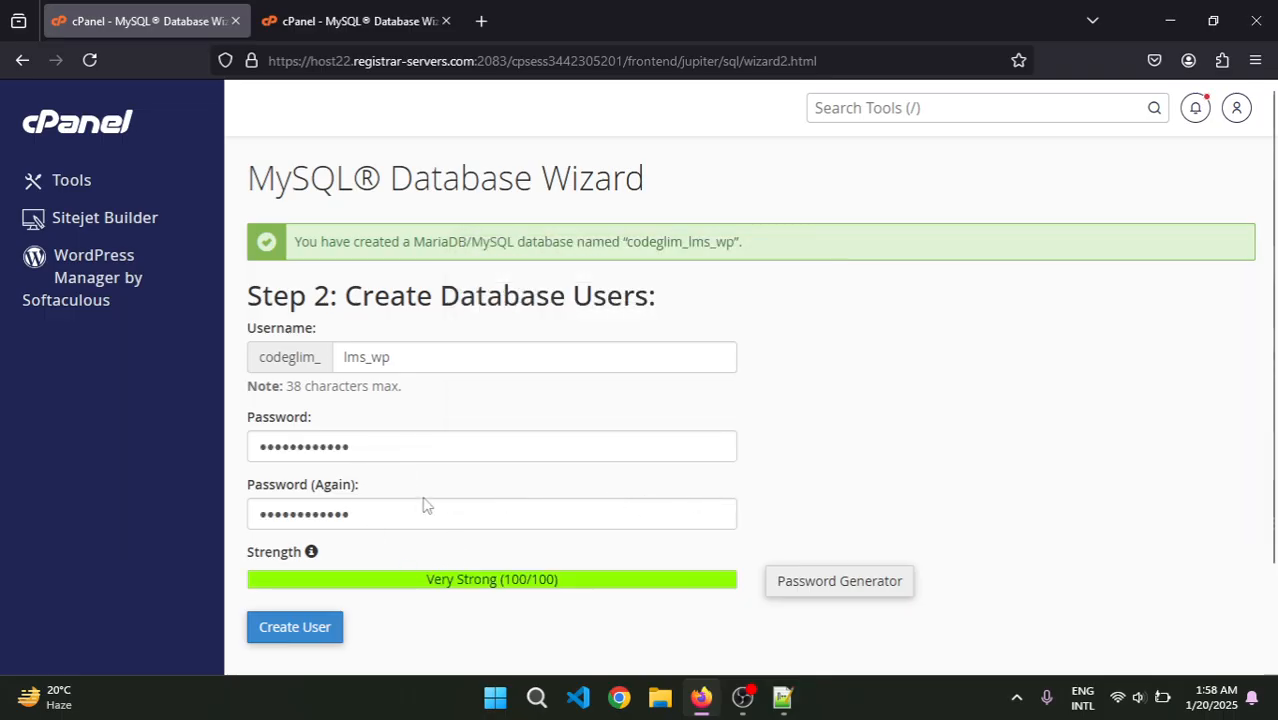
{"action": "left_click_drag", "start_coordinate": [430, 580], "coordinate": [572, 584]}
{"action": "left_click", "coordinate": [582, 583]}
{"action": "left_click", "coordinate": [319, 636]}
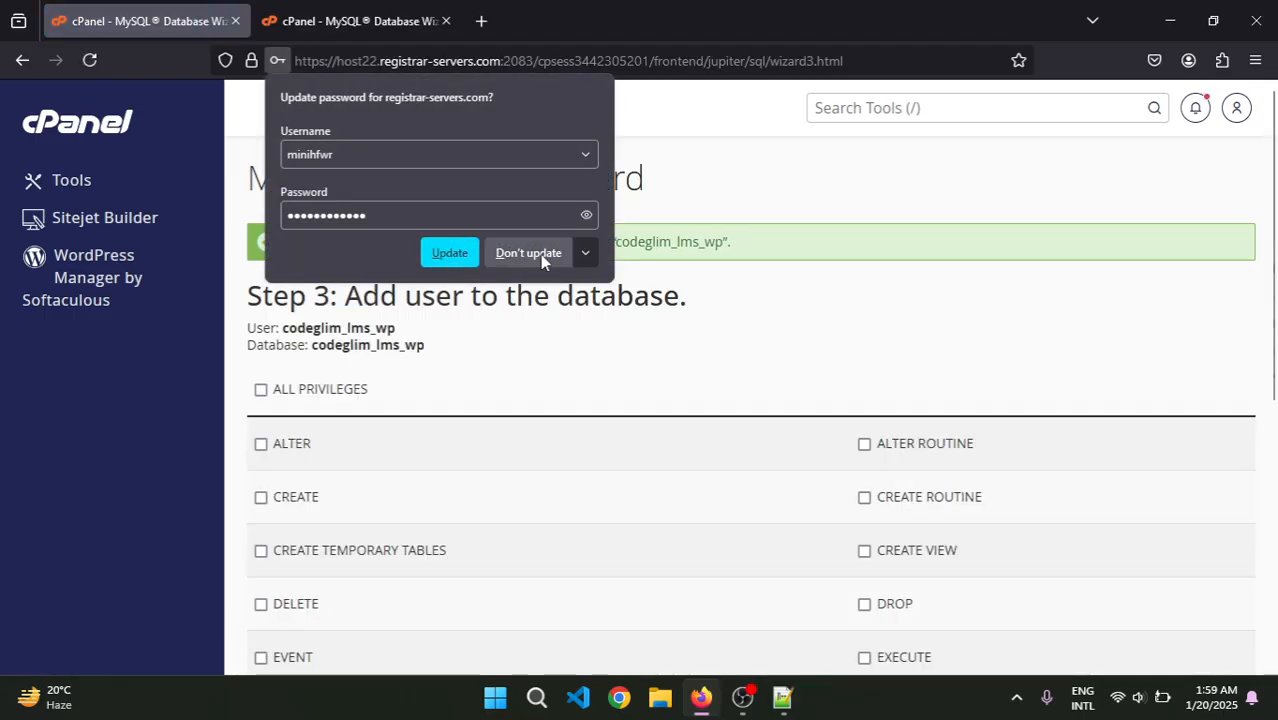
{"action": "left_click", "coordinate": [540, 254]}
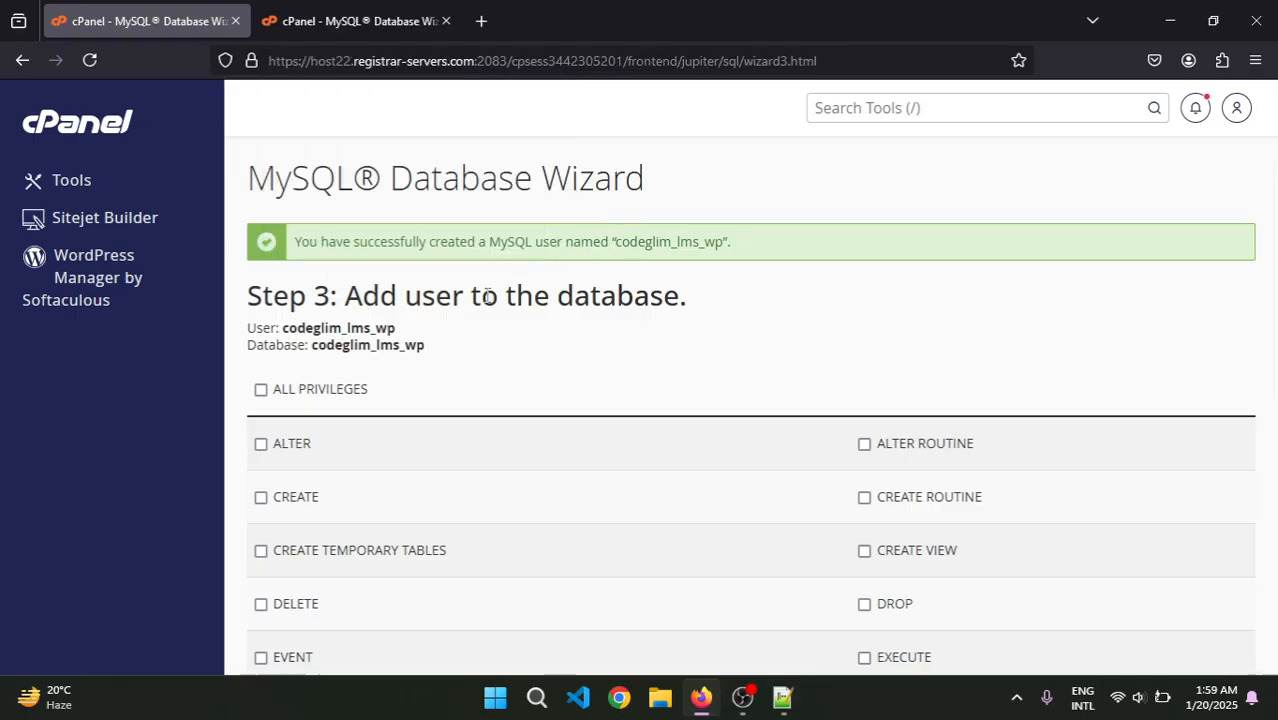
Step: Grant user codeglim_lms_wp ALL PRIVILEGES on the codeglim_lms_wp database and proceed to the wizard's next step
{"action": "scroll", "coordinate": [413, 353], "scroll_direction": "down", "scroll_amount": 1}
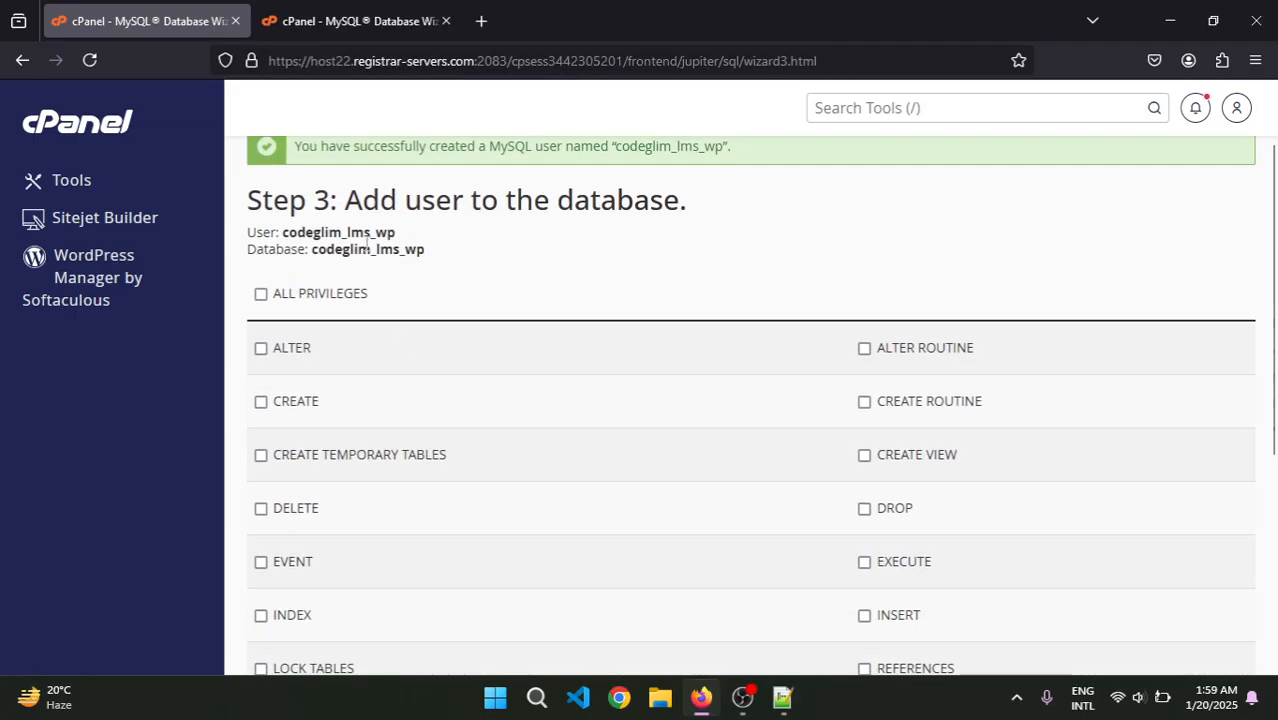
{"action": "scroll", "coordinate": [364, 238], "scroll_direction": "up", "scroll_amount": 1}
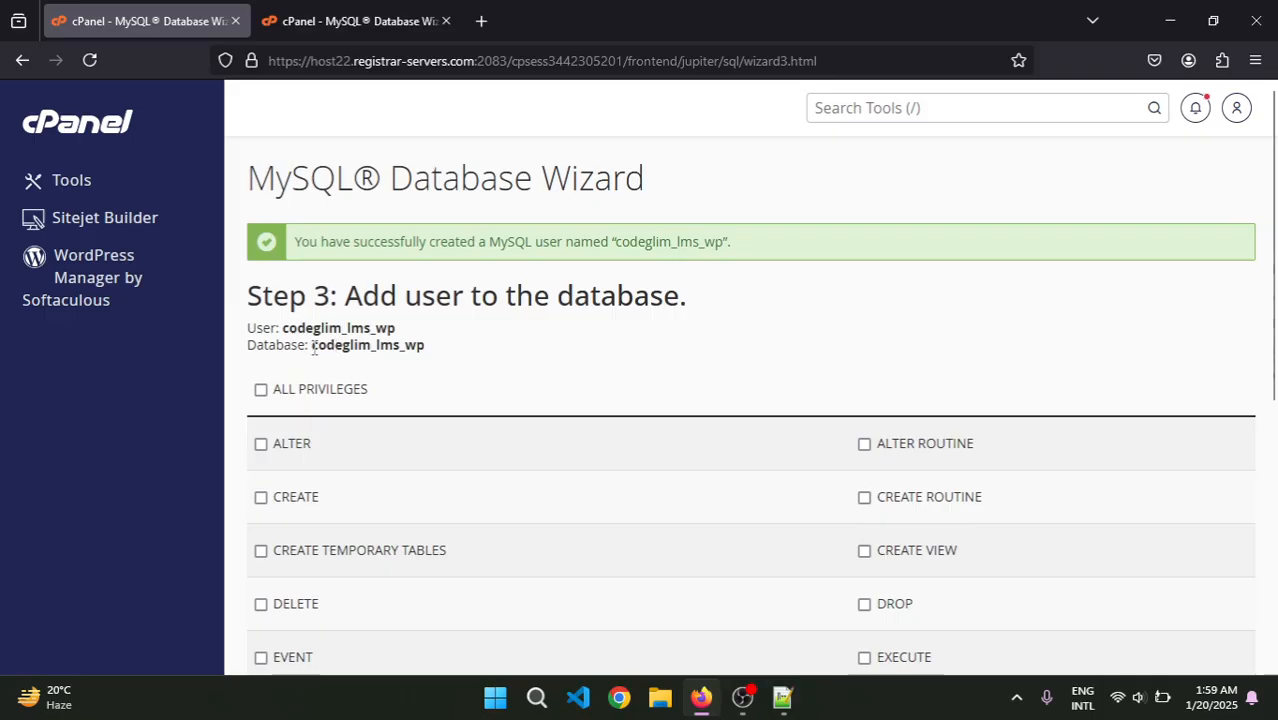
{"action": "left_click_drag", "start_coordinate": [313, 350], "coordinate": [426, 351]}
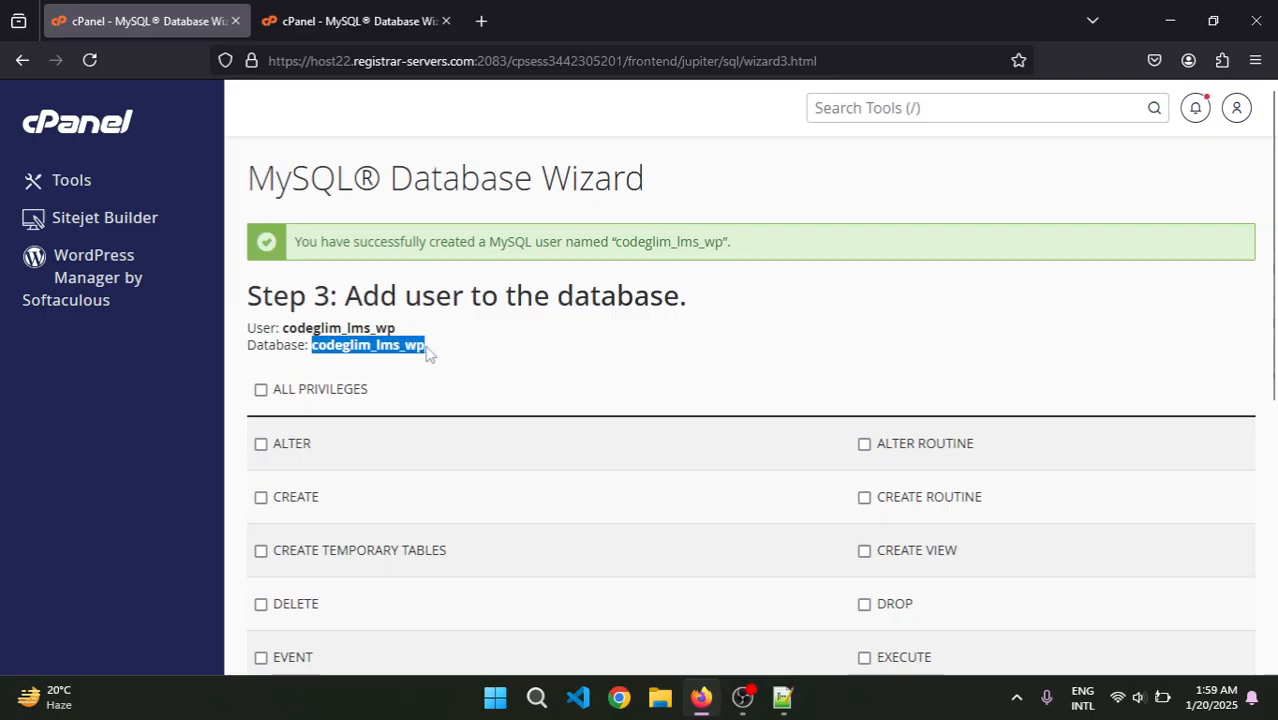
{"action": "left_click_drag", "start_coordinate": [283, 329], "coordinate": [427, 334]}
{"action": "left_click", "coordinate": [378, 358]}
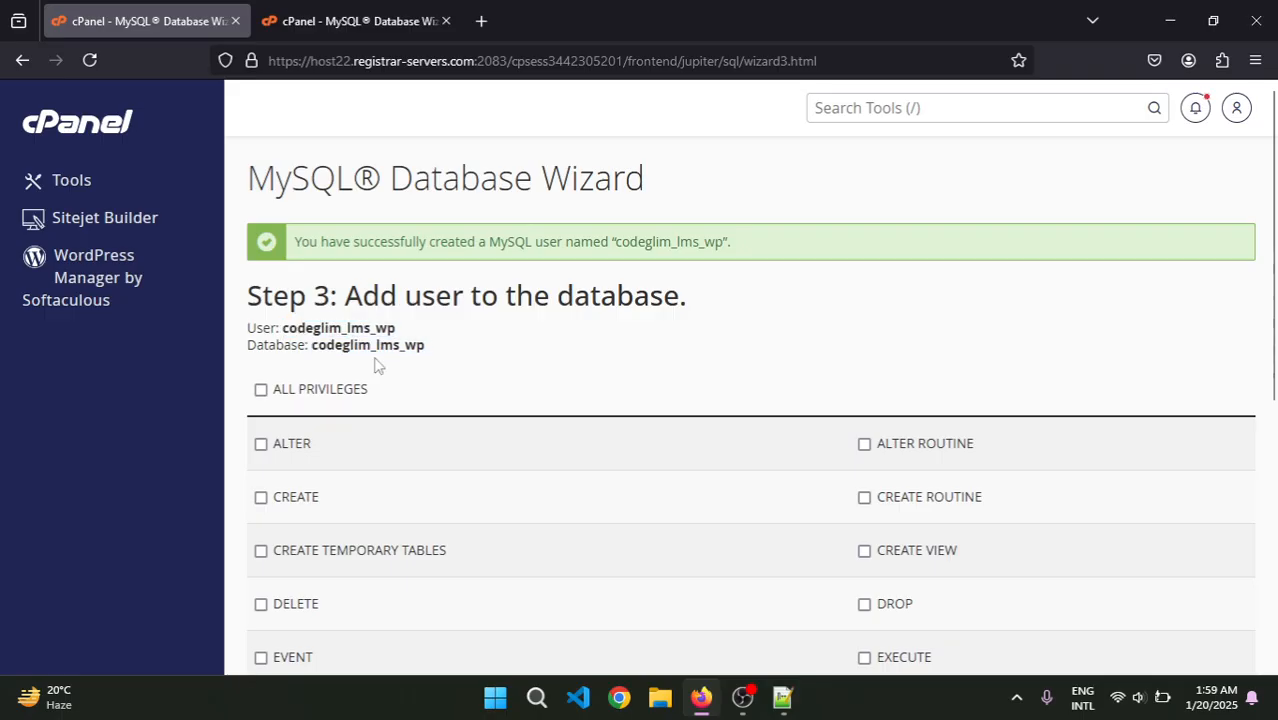
{"action": "scroll", "coordinate": [374, 352], "scroll_direction": "down", "scroll_amount": 2}
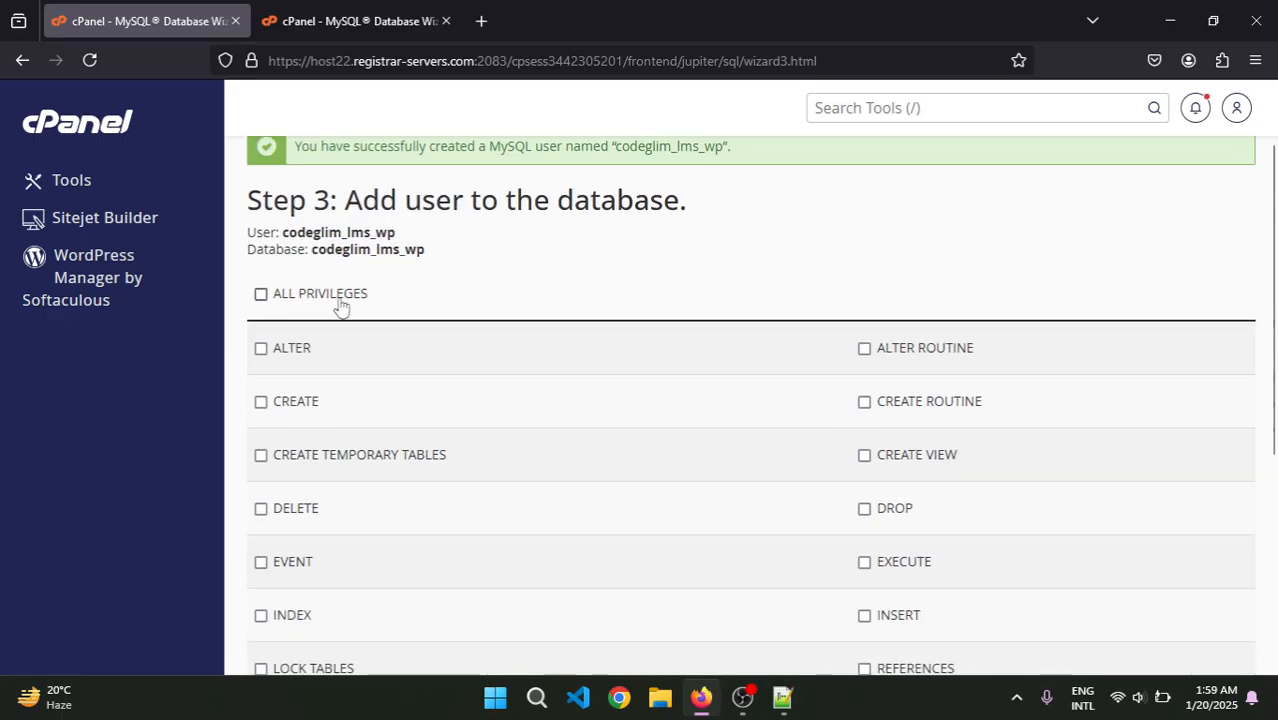
{"action": "left_click", "coordinate": [340, 305]}
{"action": "scroll", "coordinate": [350, 305], "scroll_direction": "down", "scroll_amount": 4}
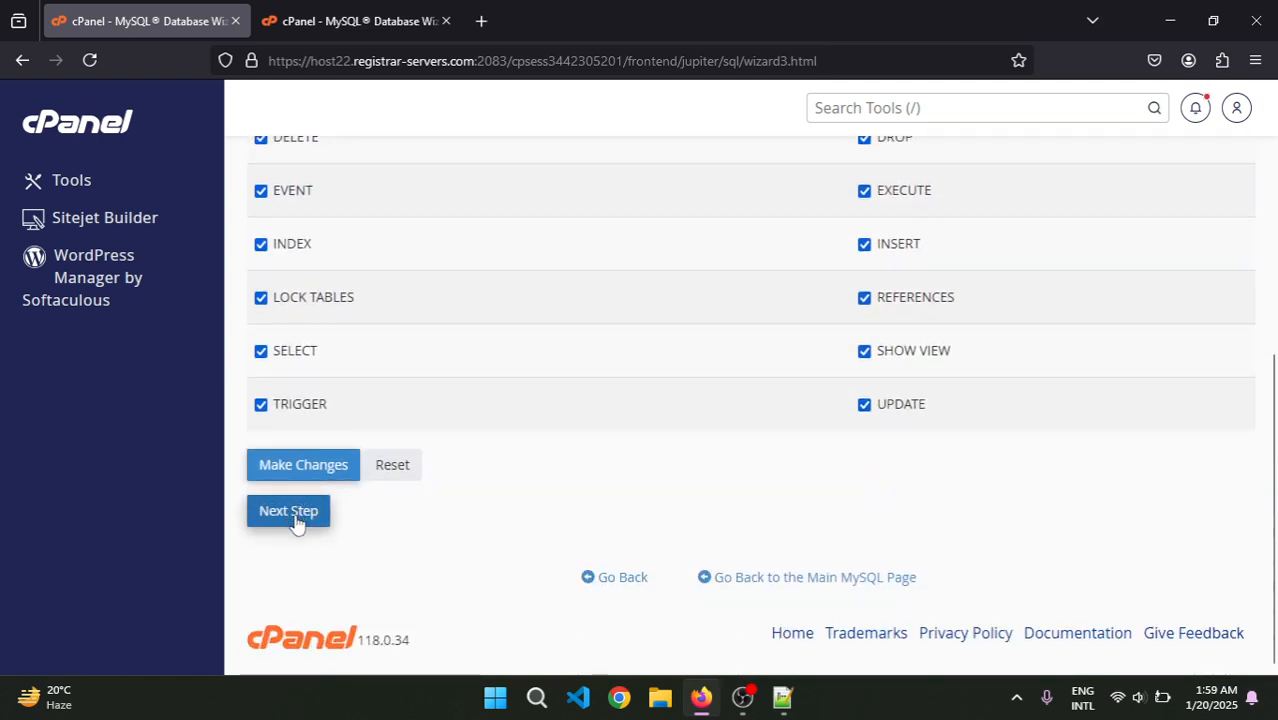
{"action": "left_click", "coordinate": [290, 512]}
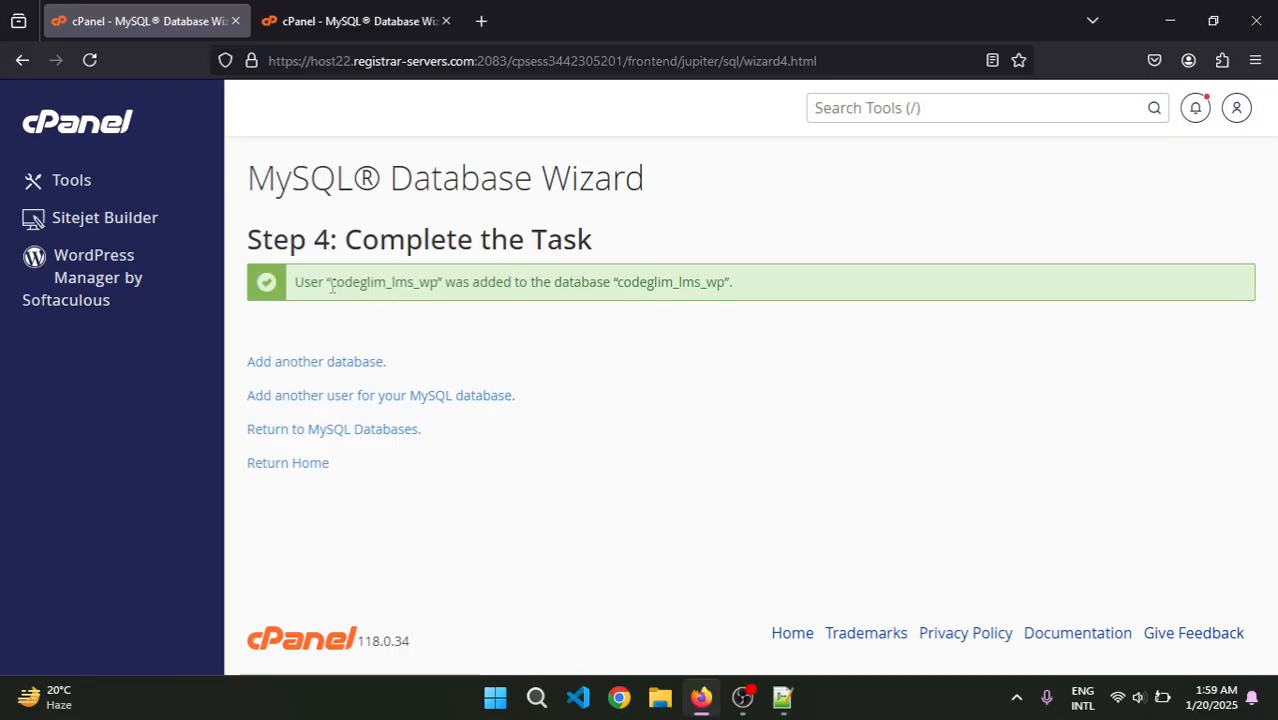
Step: Copy the database username from the completion message and record it in Notepad++ above the password as "DB User: codeglim_lms_wp"
{"action": "left_click_drag", "start_coordinate": [331, 286], "coordinate": [437, 289]}
{"action": "key", "text": "ctrl+c"}
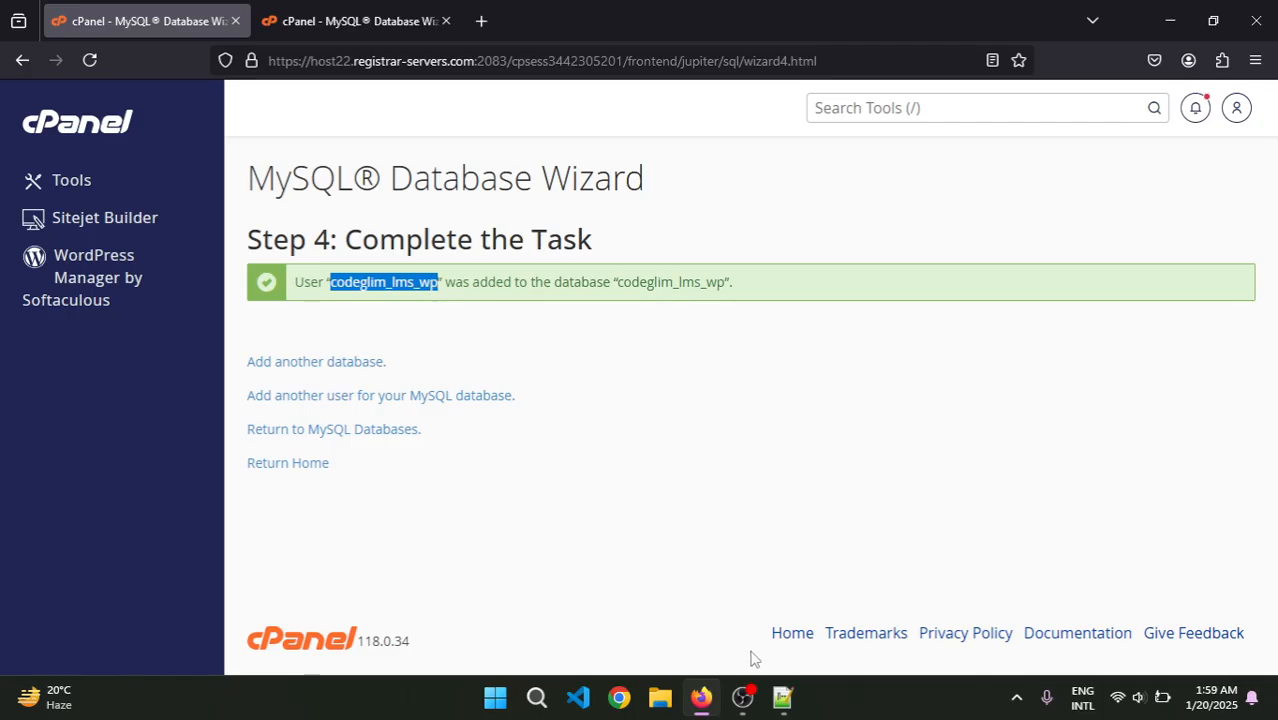
{"action": "left_click", "coordinate": [783, 697]}
{"action": "left_click", "coordinate": [108, 137]}
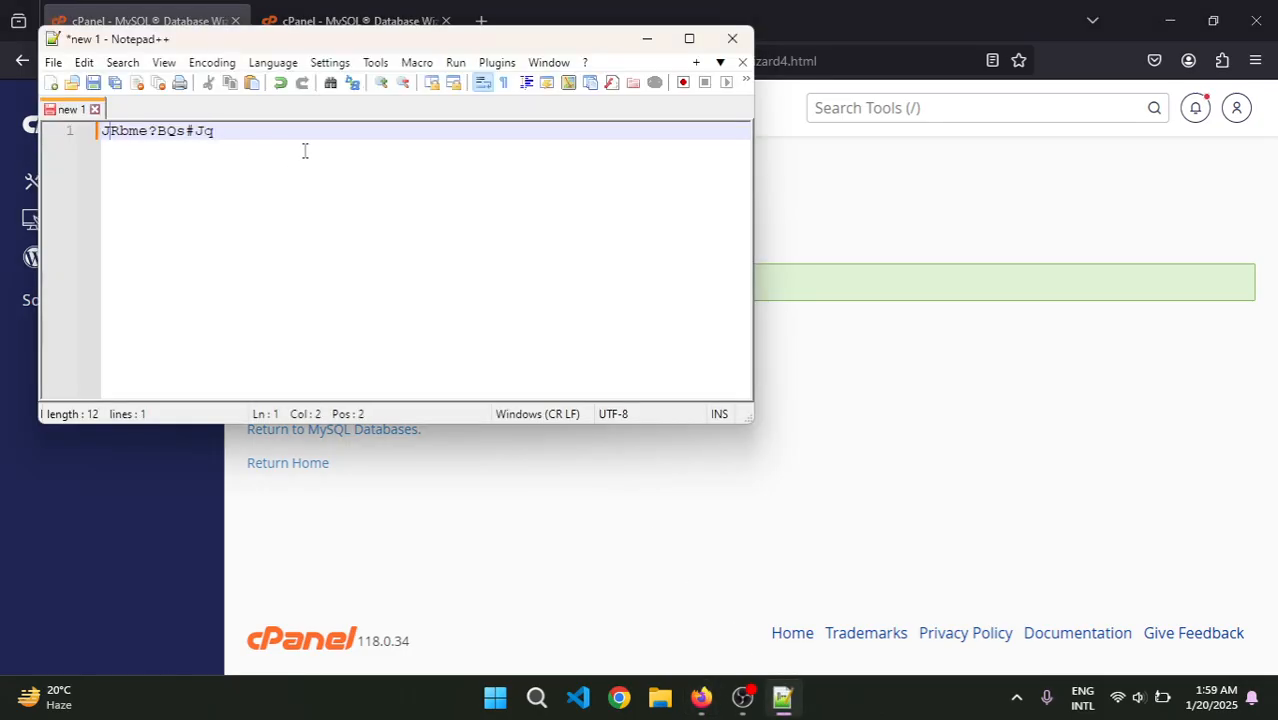
{"action": "key", "text": "Home"}
{"action": "key", "text": "Return"}
{"action": "key", "text": "Return"}
{"action": "key", "text": "Up"}
{"action": "key", "text": "Up"}
{"action": "type", "text": "D"}
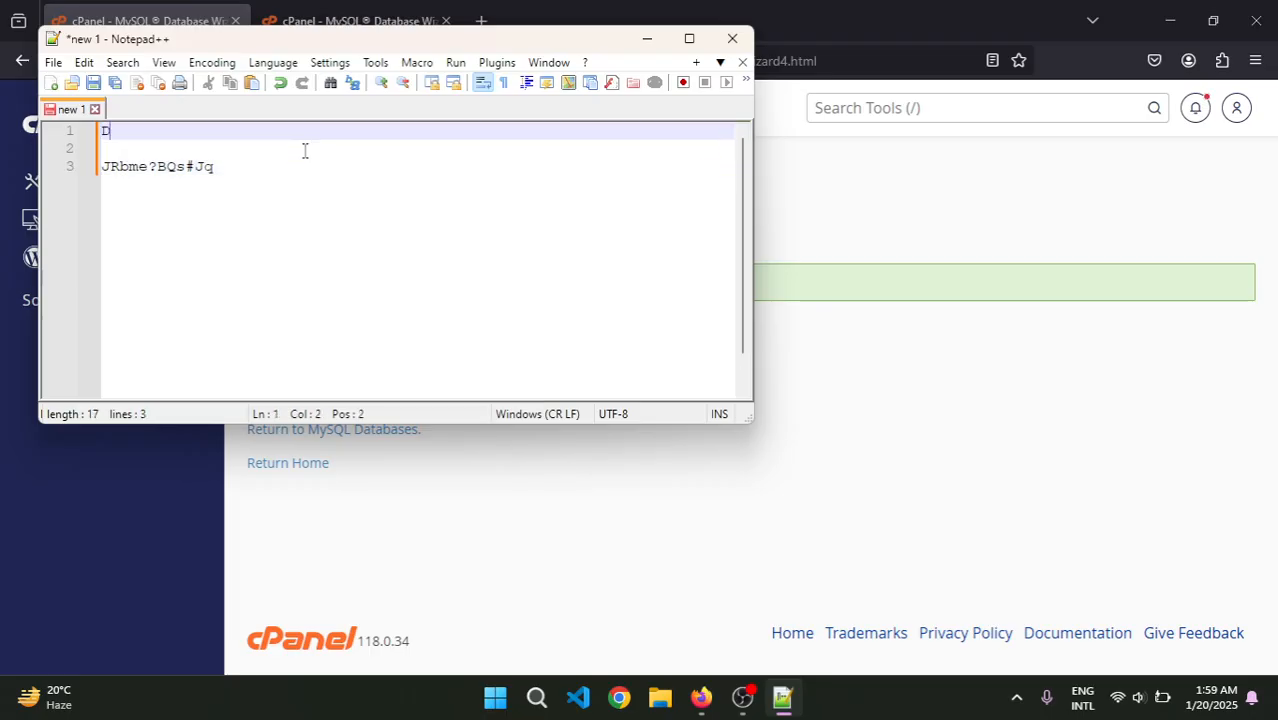
{"action": "type", "text": "B User:"}
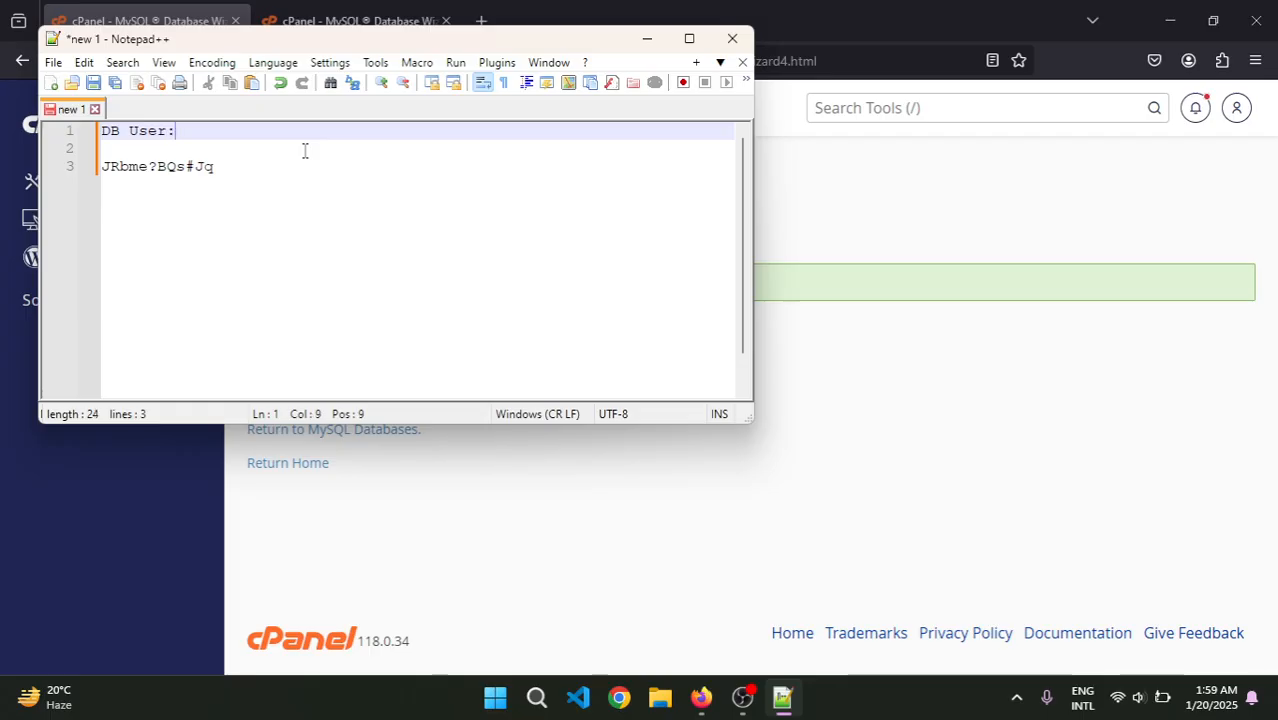
{"action": "key", "text": "ctrl+v"}
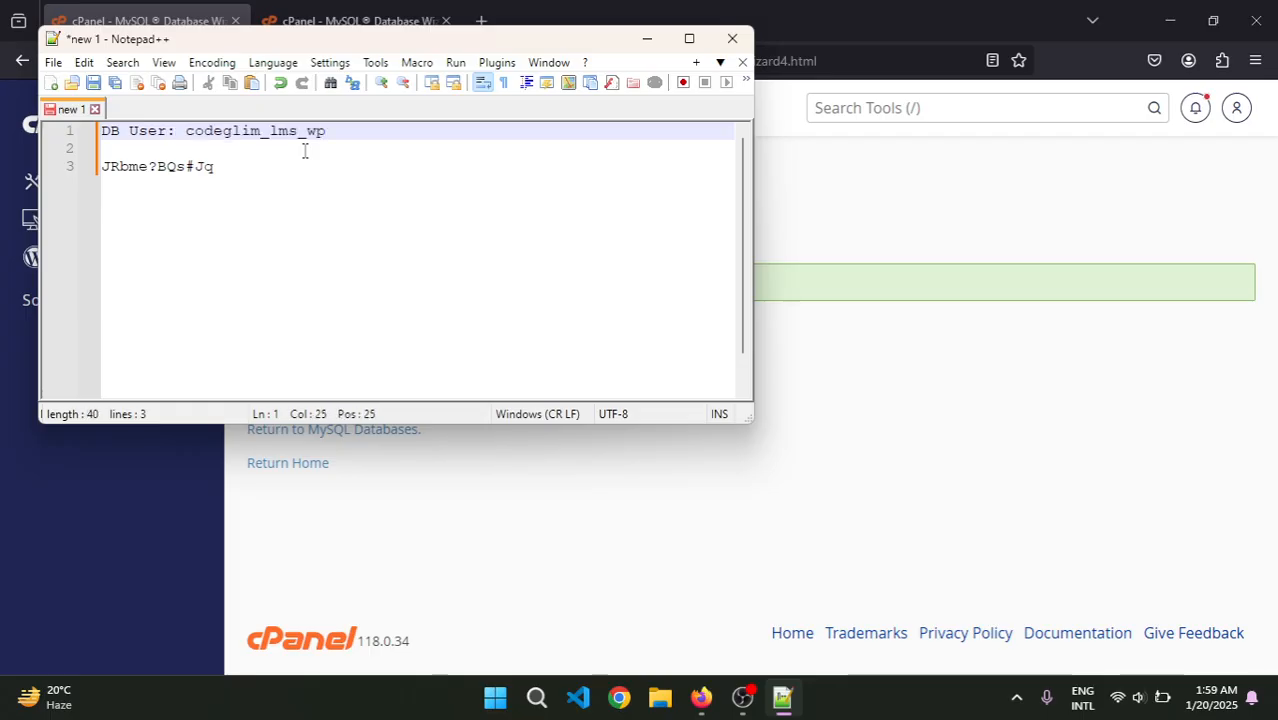
Step: Copy the database name from the cPanel completion message and add it in Notepad++ below the user line as "DB Name: codeglim_lms_wp"
{"action": "left_click", "coordinate": [845, 372]}
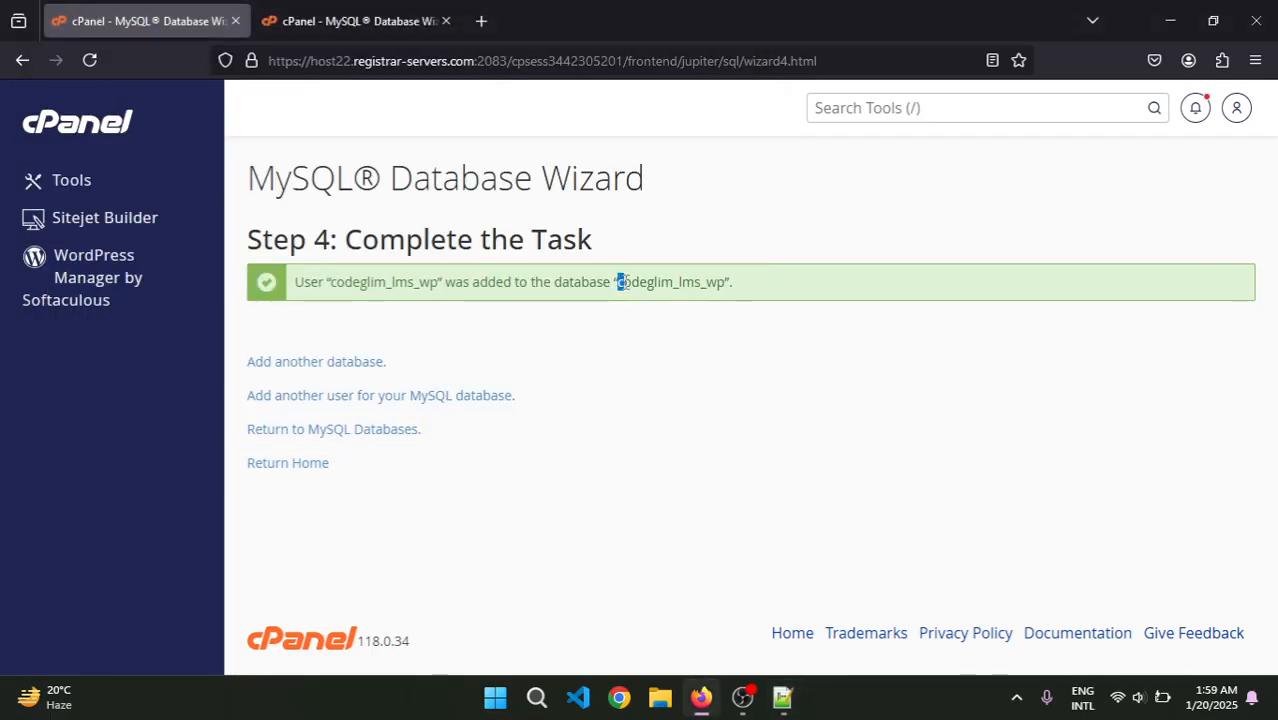
{"action": "left_click_drag", "start_coordinate": [621, 282], "coordinate": [721, 282]}
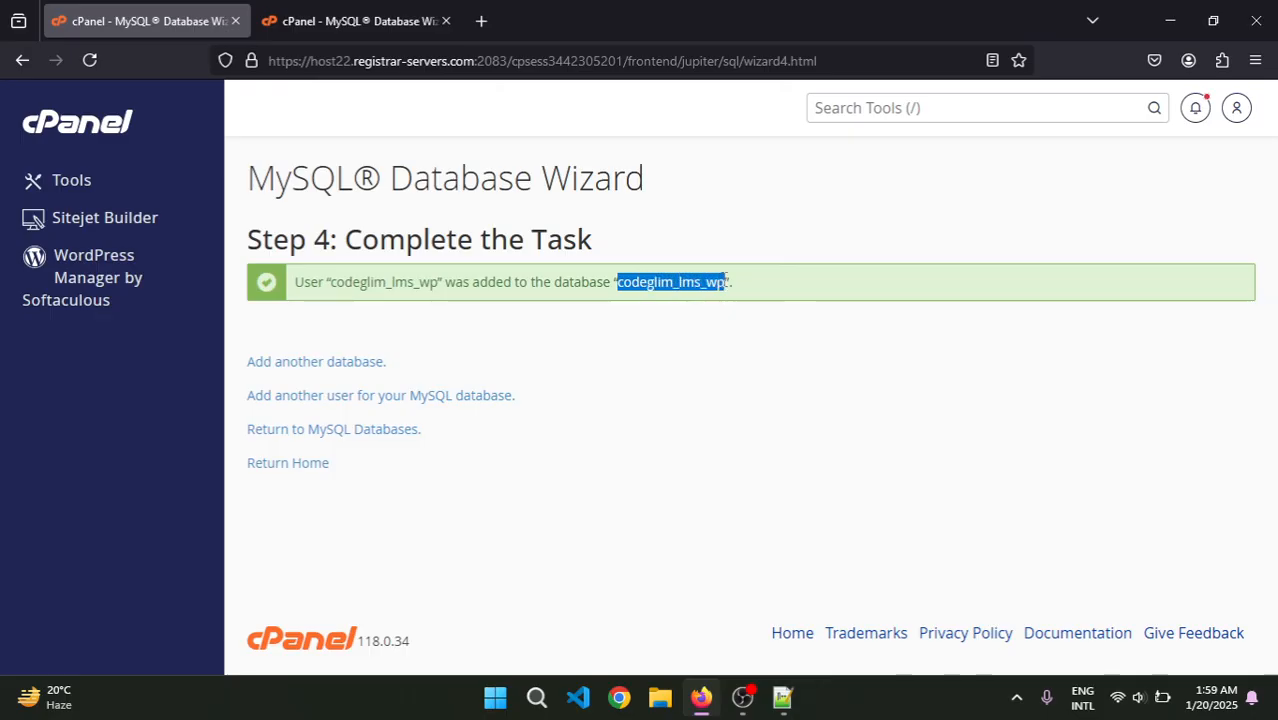
{"action": "left_click", "coordinate": [788, 698]}
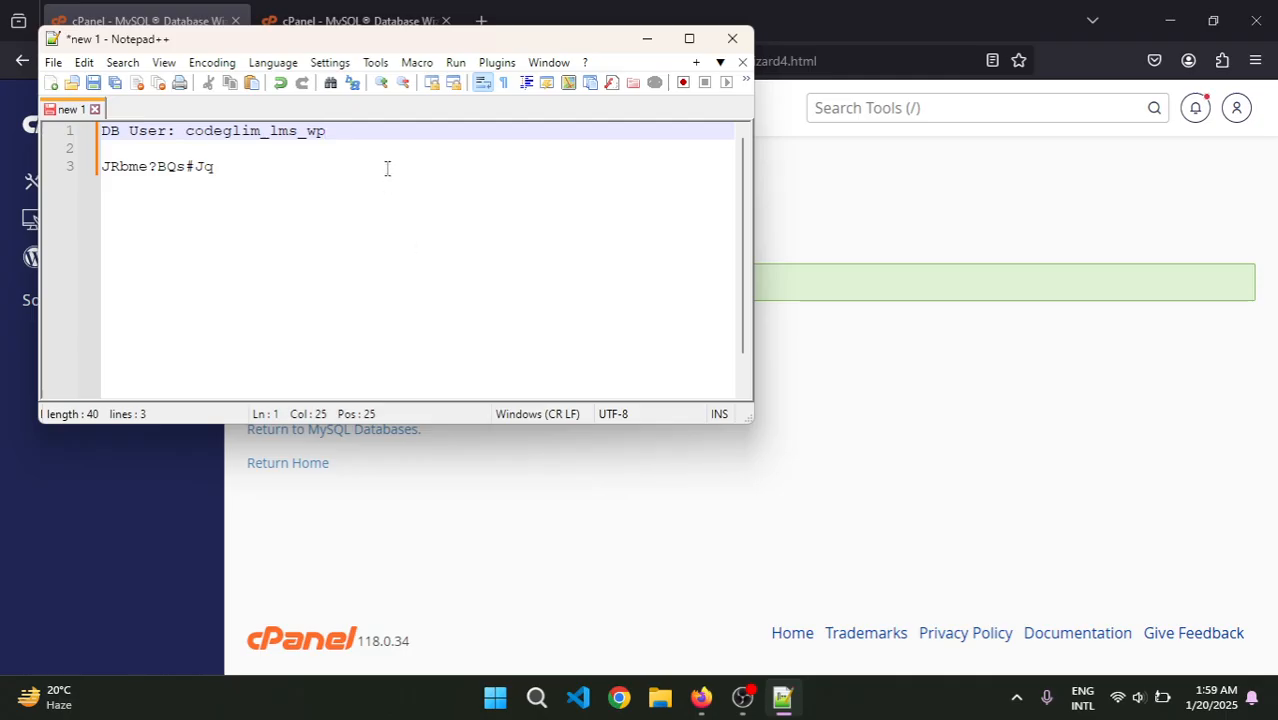
{"action": "key", "text": "Return"}
{"action": "type", "text": "DB "}
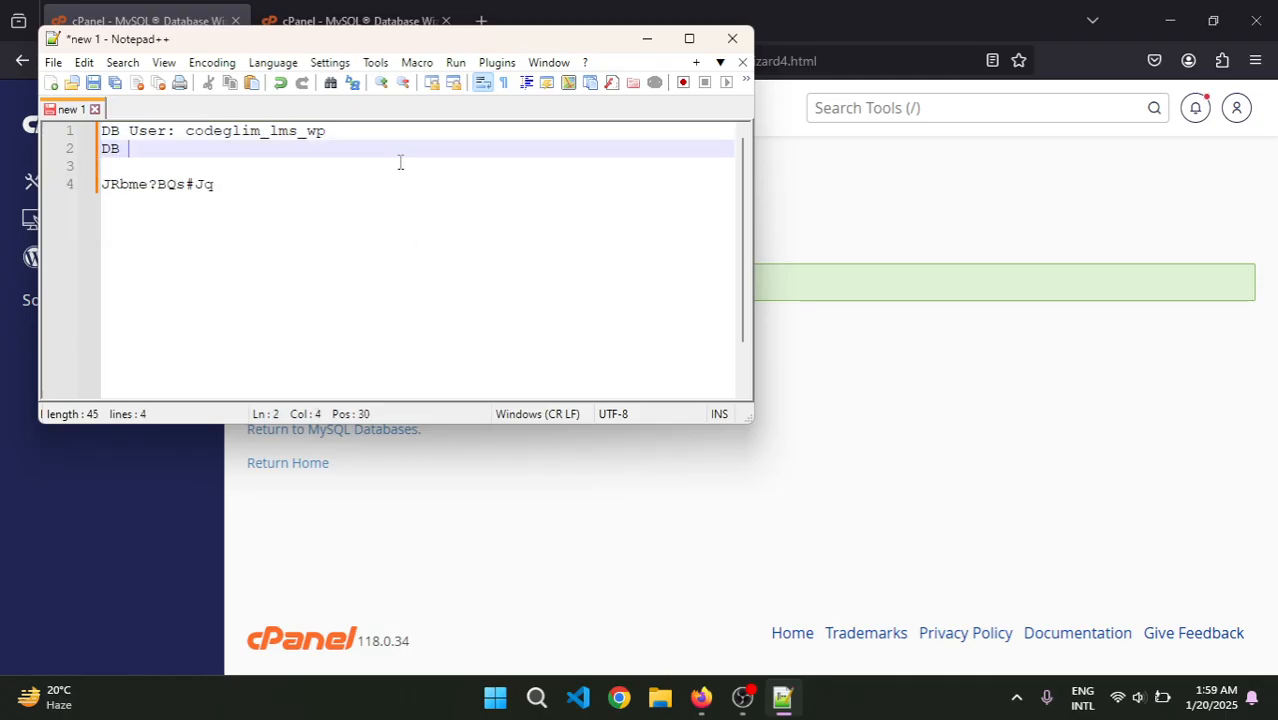
{"action": "type", "text": "Name:"}
{"action": "key", "text": "ctrl+v"}
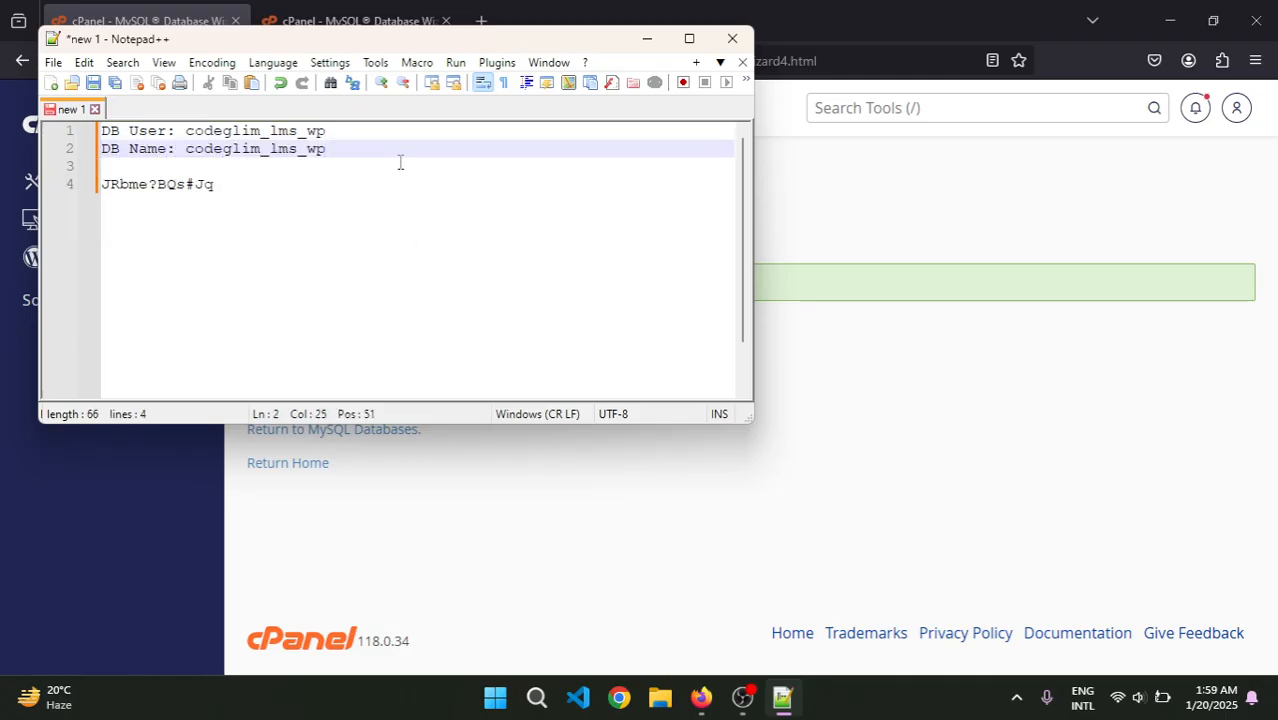
Step: Add a "DB Password:" label on the third line and move the saved database password from the line below to follow it
{"action": "left_click", "coordinate": [271, 171]}
{"action": "type", "text": "DB "}
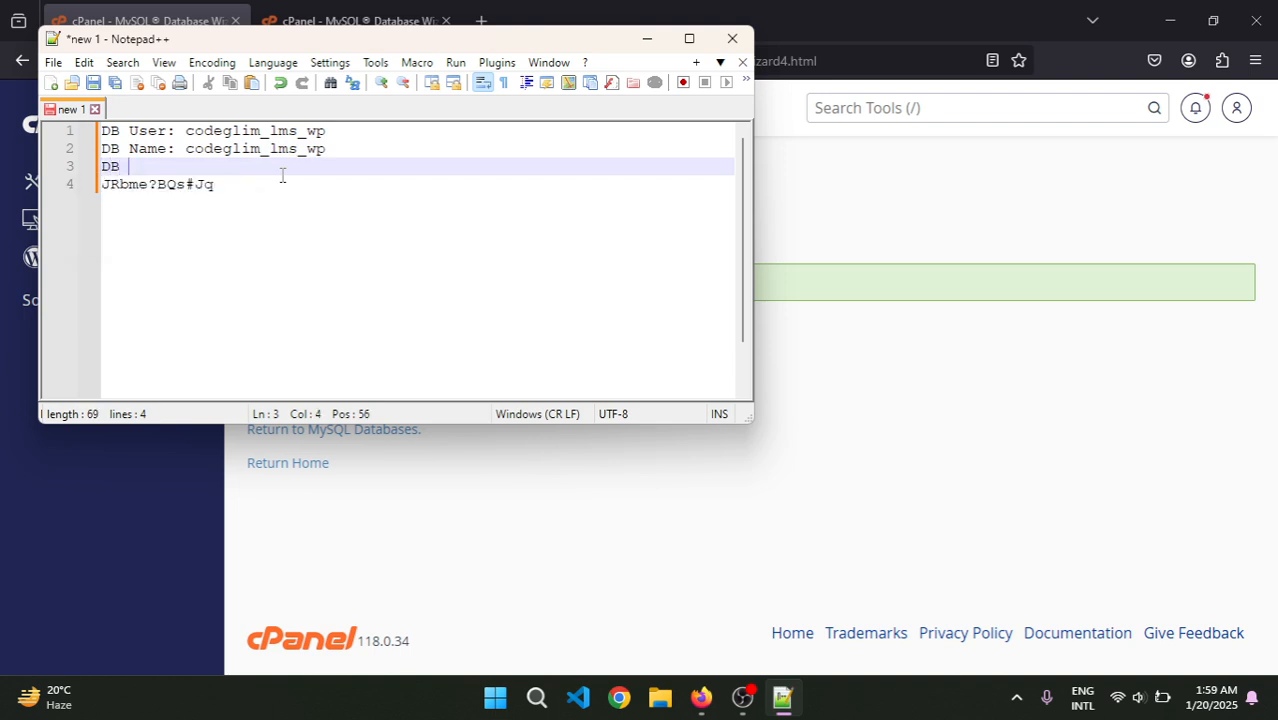
{"action": "type", "text": "Password:"}
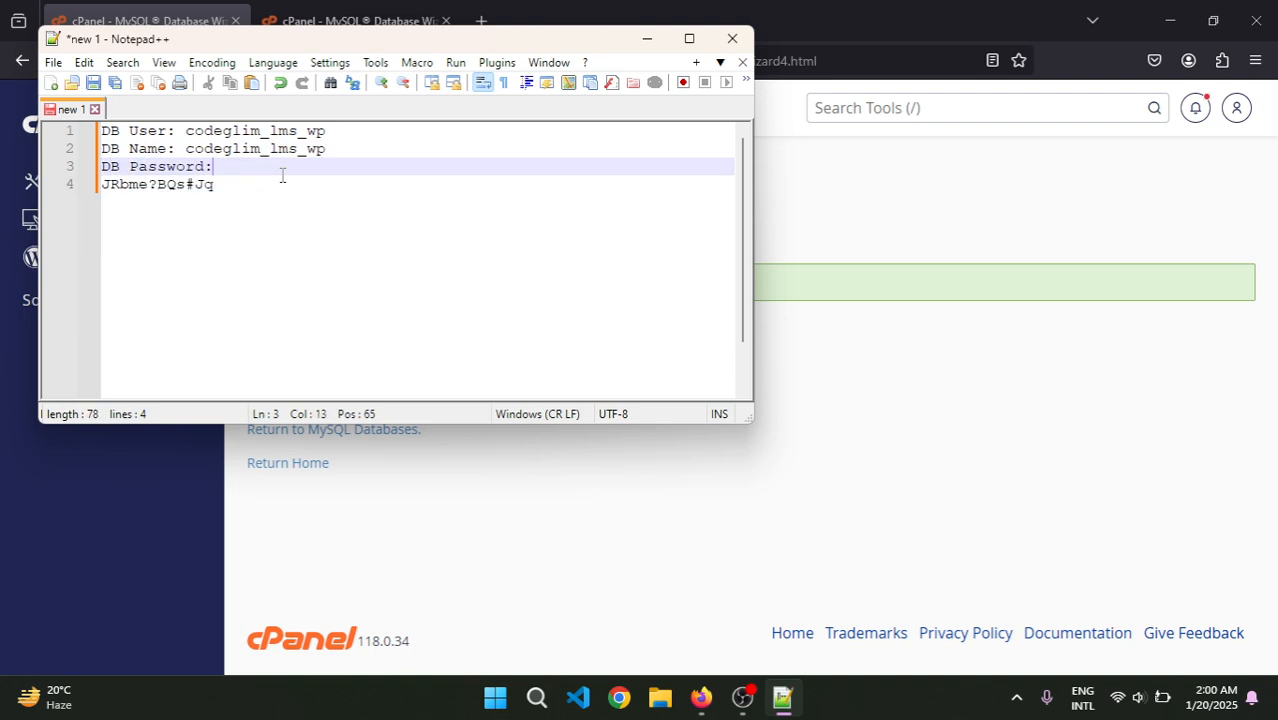
{"action": "left_click", "coordinate": [226, 186]}
{"action": "key", "text": "shift+Home"}
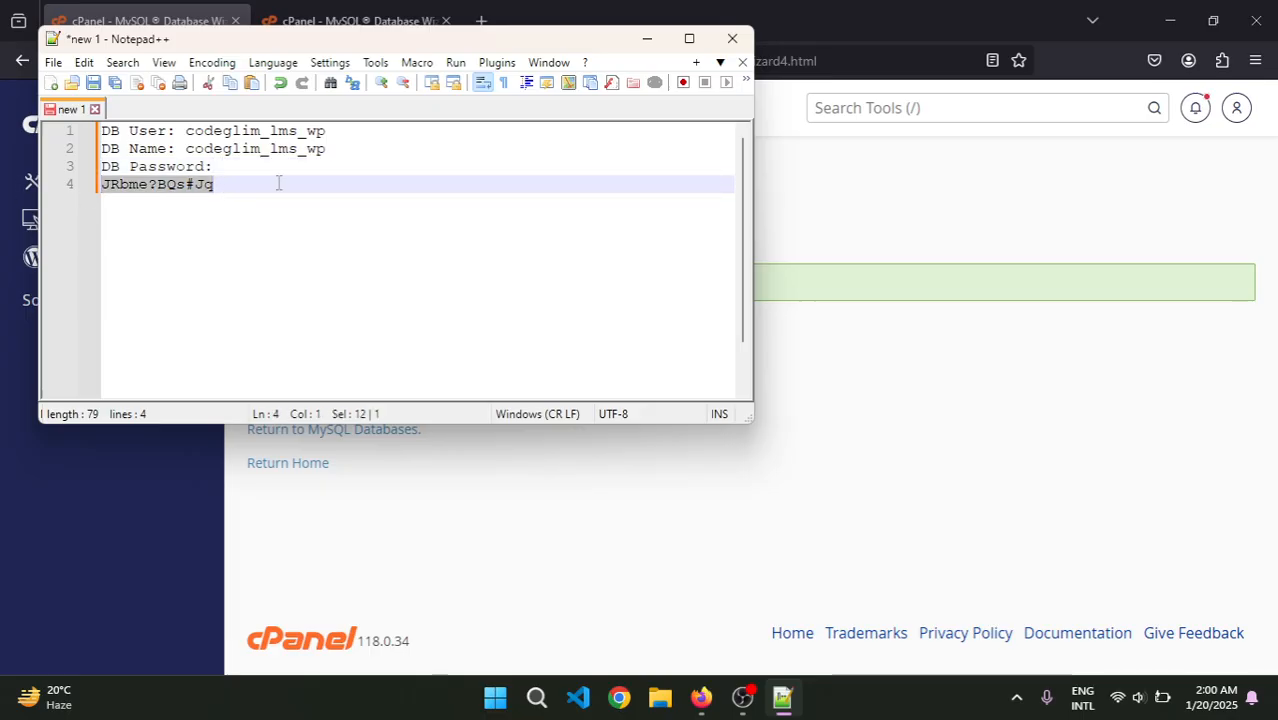
{"action": "key", "text": "ctrl+x"}
{"action": "left_click", "coordinate": [266, 166]}
{"action": "key", "text": "ctrl+v"}
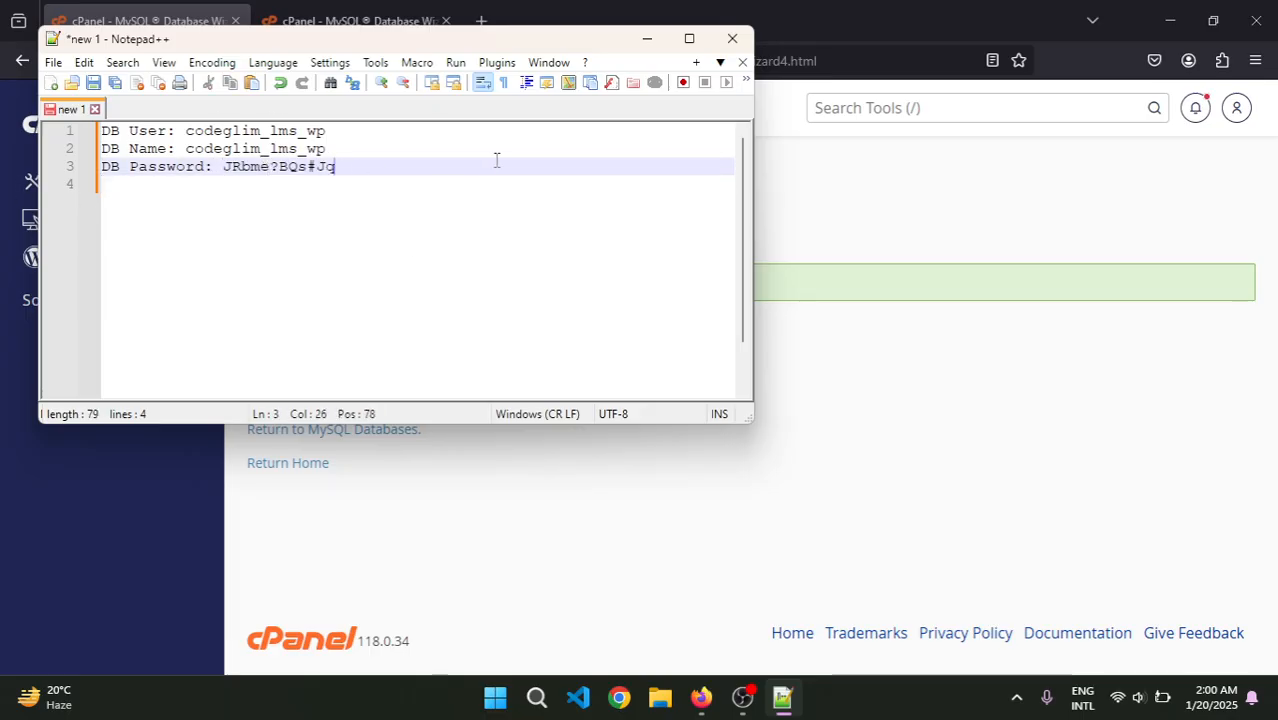
{"action": "left_click", "coordinate": [795, 346]}
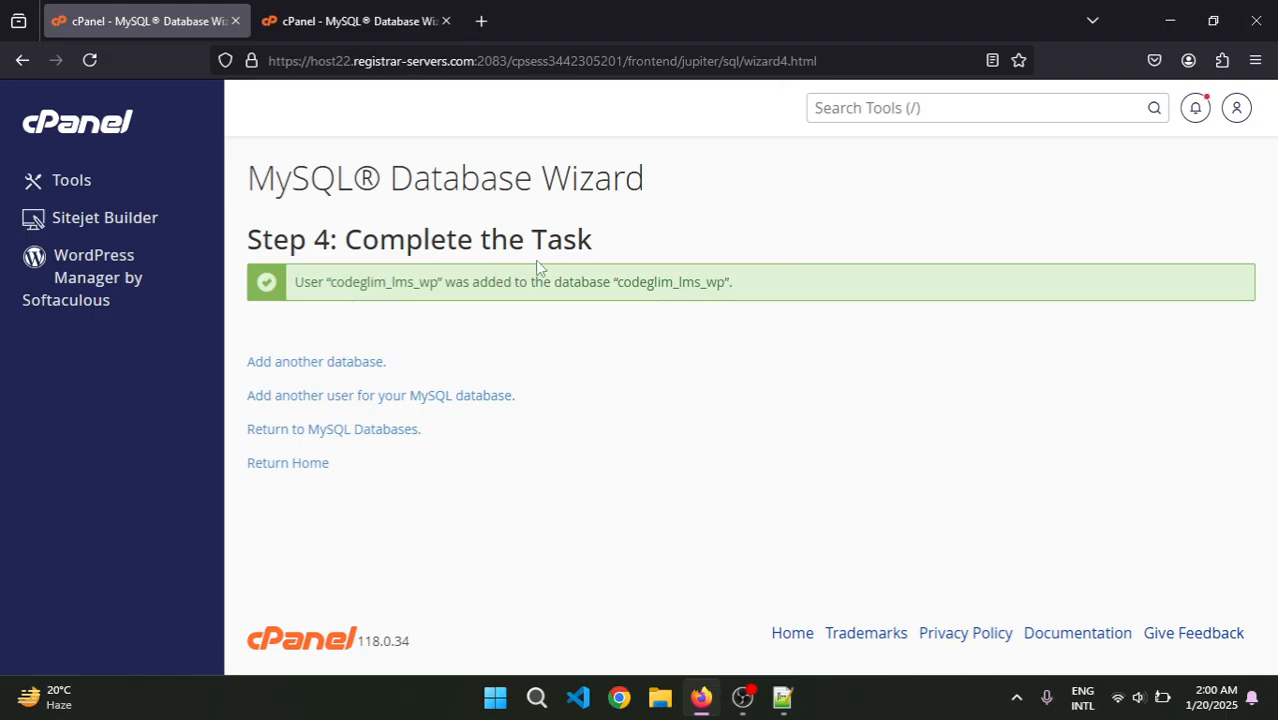
{"action": "left_click", "coordinate": [782, 697]}
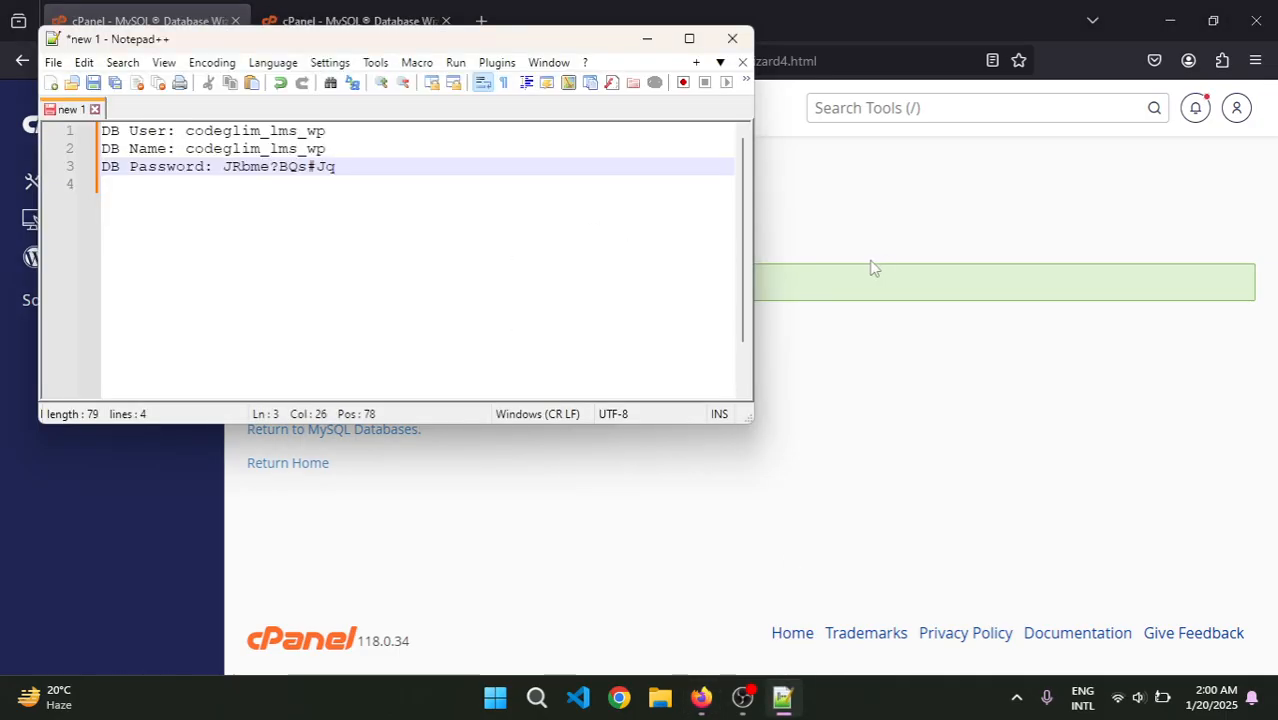
{"action": "left_click_drag", "start_coordinate": [468, 170], "coordinate": [100, 131]}
{"action": "left_click_drag", "start_coordinate": [210, 40], "coordinate": [266, 167]}
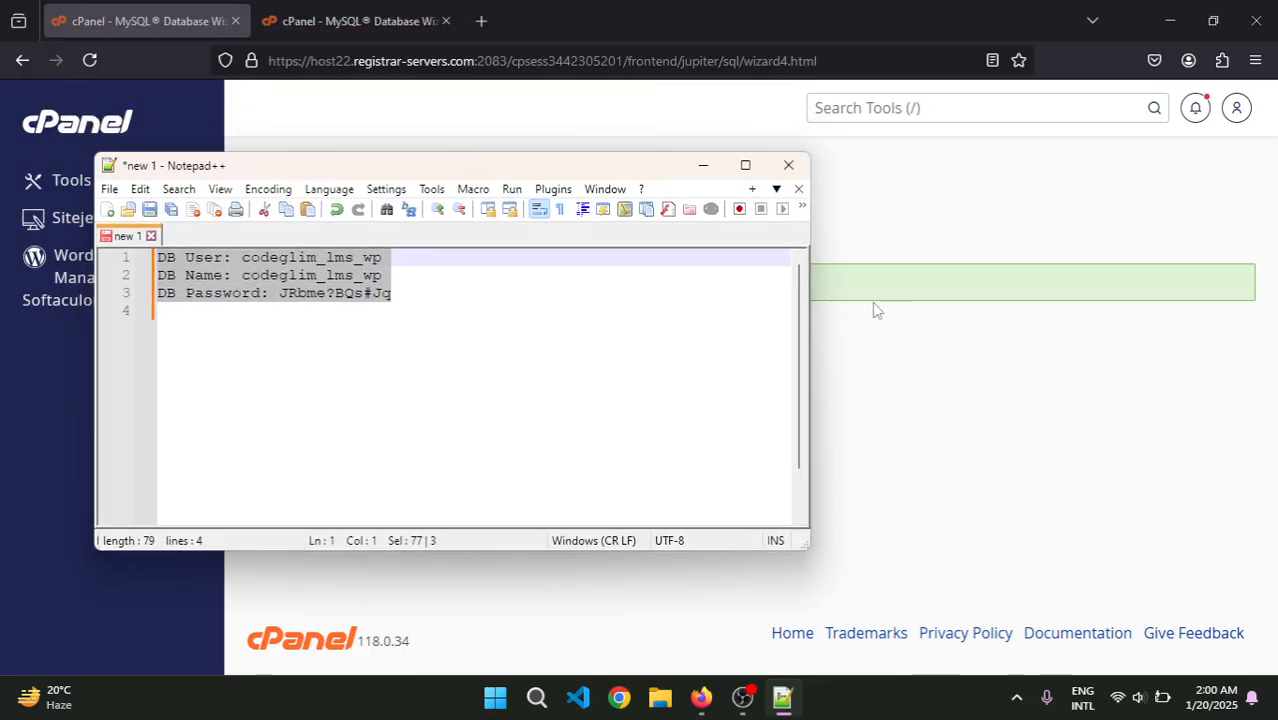
{"action": "left_click", "coordinate": [588, 323]}
{"action": "left_click", "coordinate": [879, 340]}
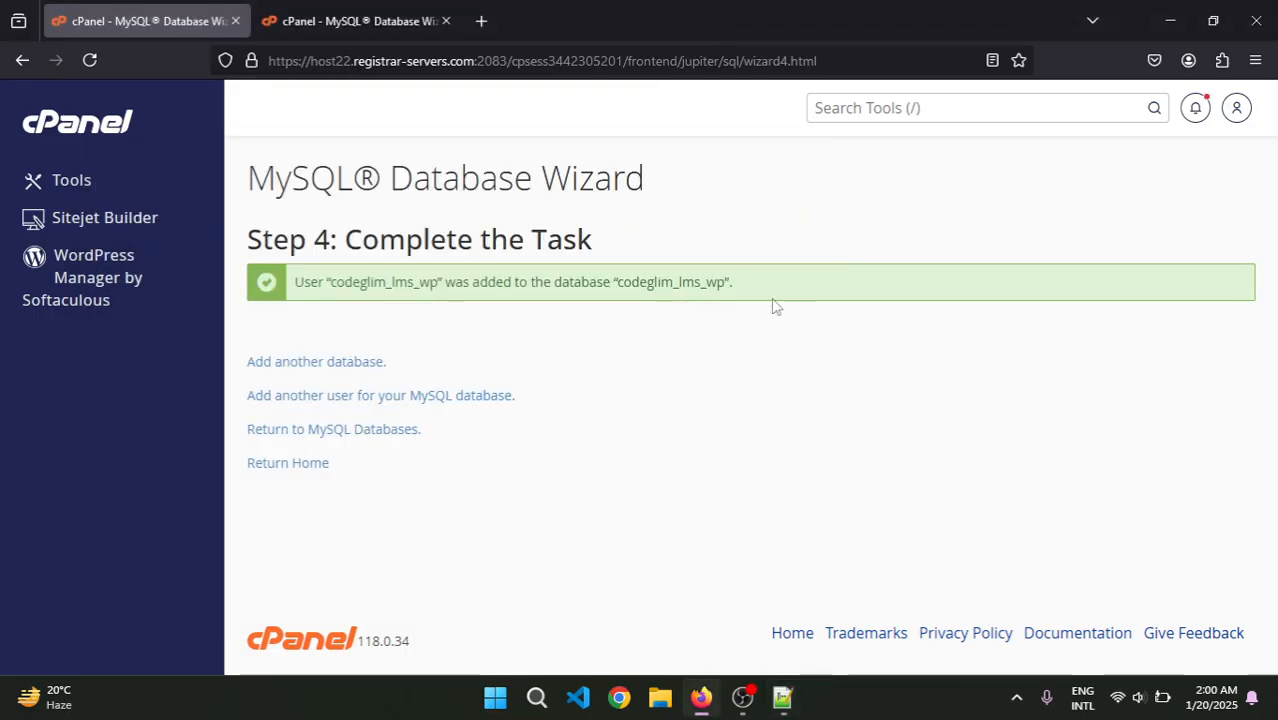